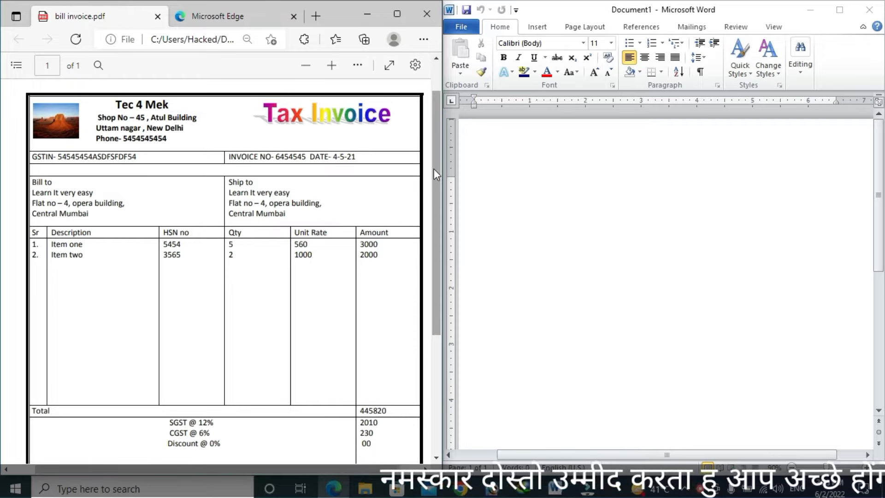
Step: Insert a 6-column by 10-row table using the Insert Table dialog
scroll(436, 170, down, 1)
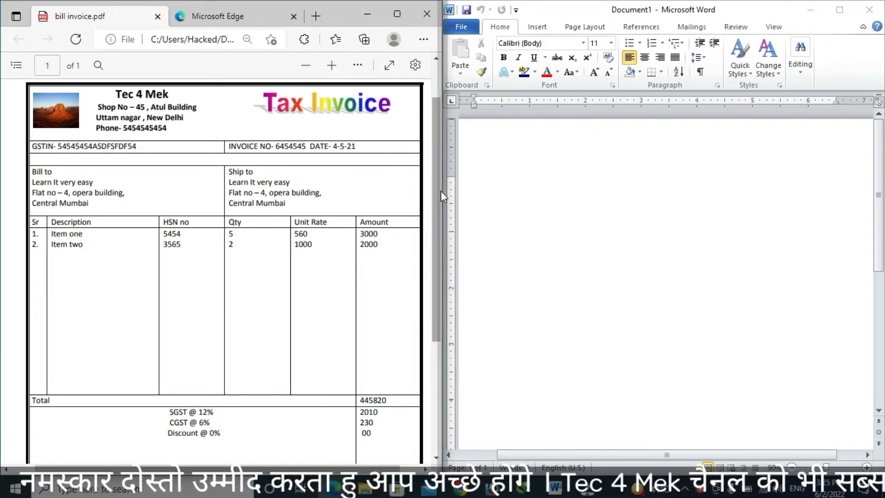
drag(440, 190, 441, 288)
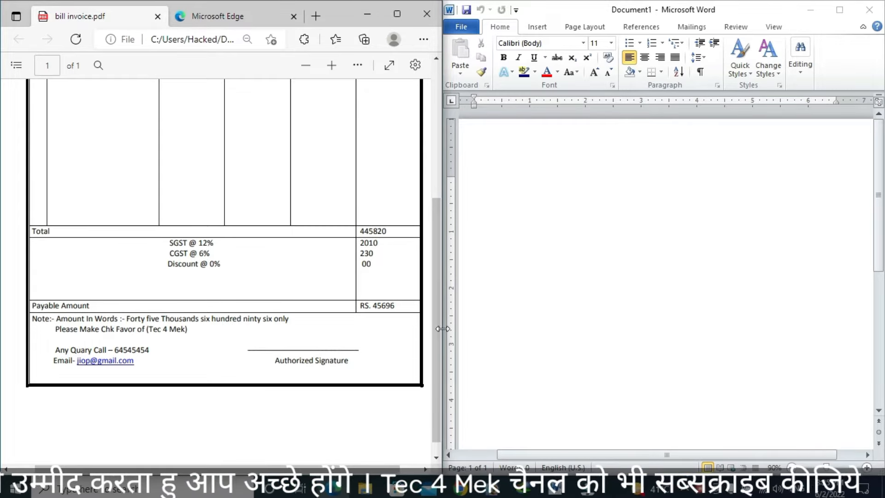
drag(438, 321, 433, 184)
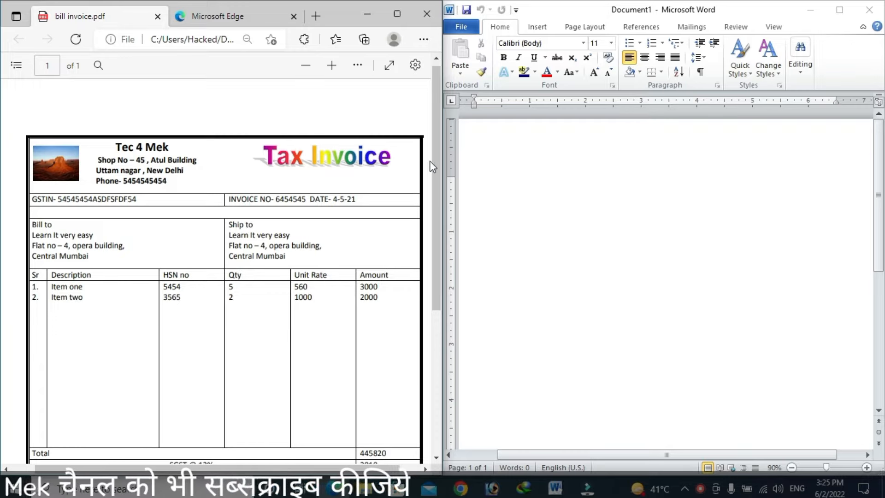
scroll(437, 161, down, 1)
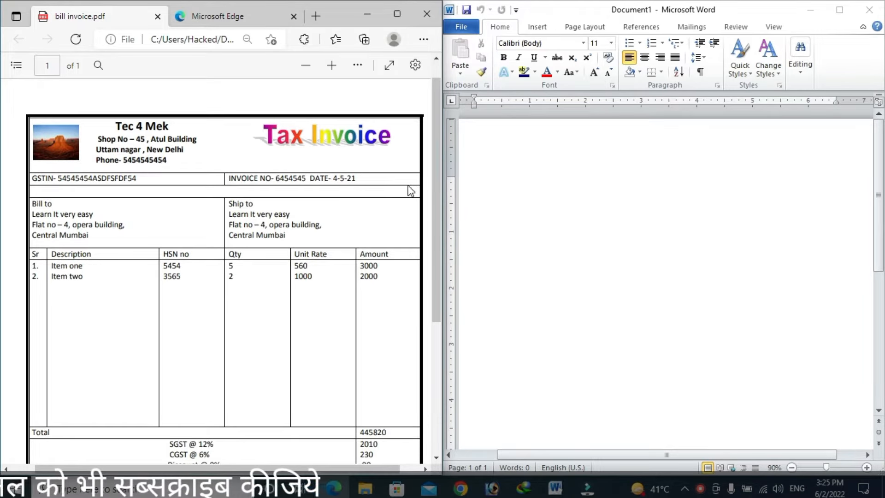
mouse_move(438, 183)
mouse_down()
mouse_move(441, 201)
mouse_move(439, 187)
mouse_up()
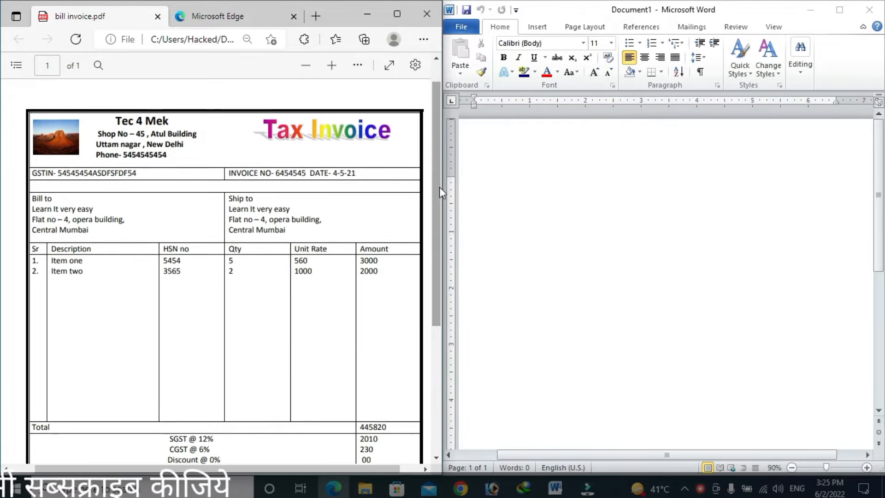
click(540, 31)
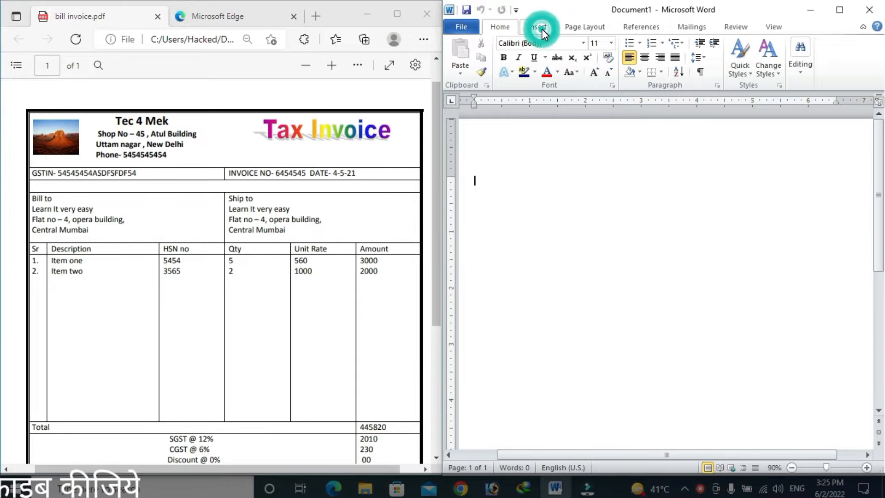
click(541, 29)
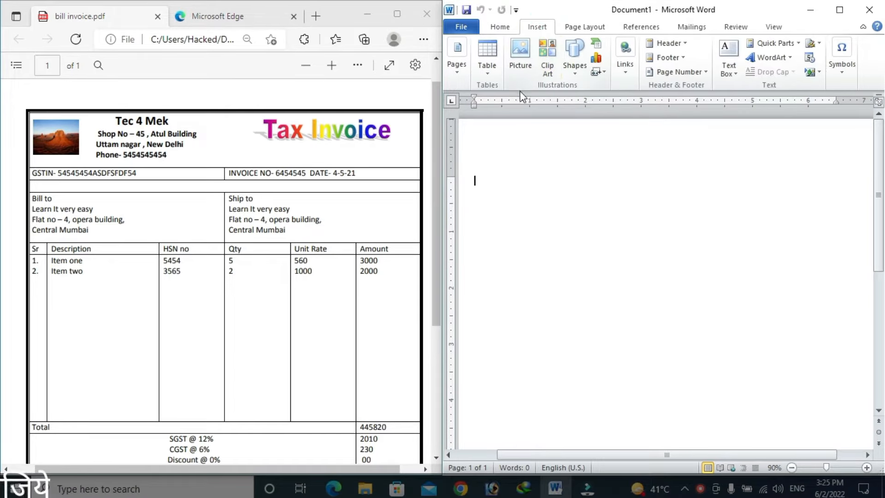
click(484, 68)
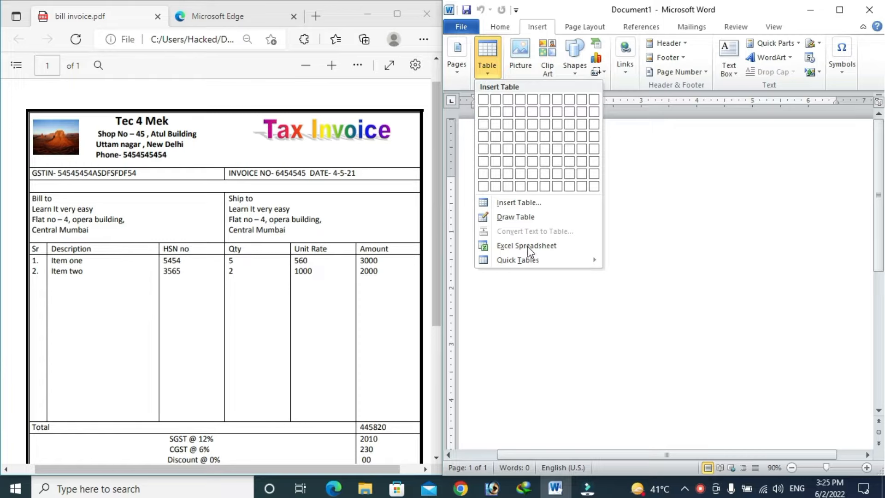
click(525, 203)
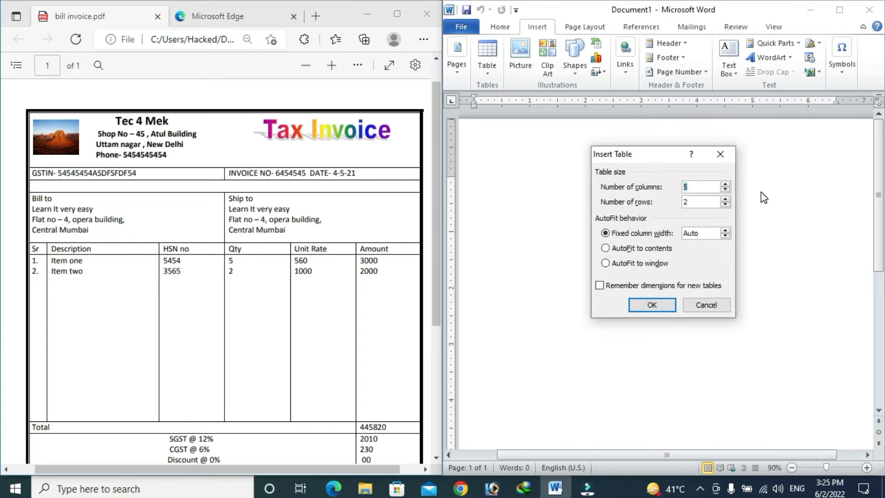
click(725, 184)
click(727, 199)
click(727, 198)
click(726, 198)
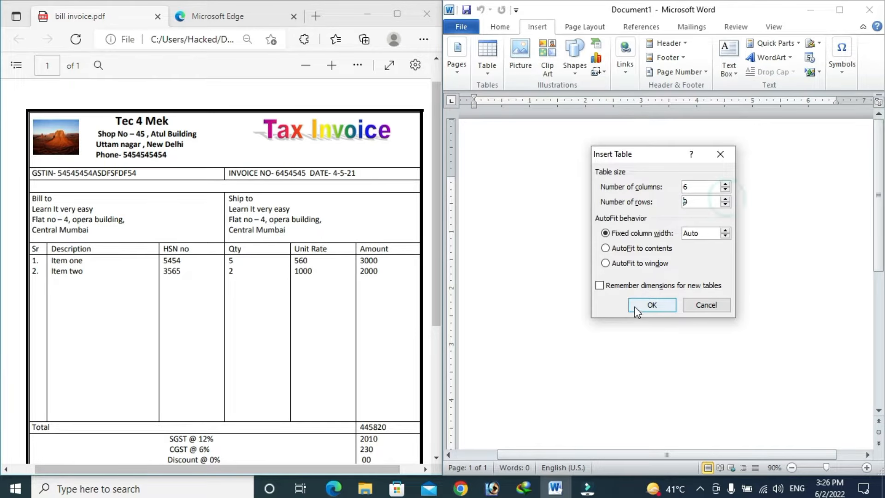
click(725, 199)
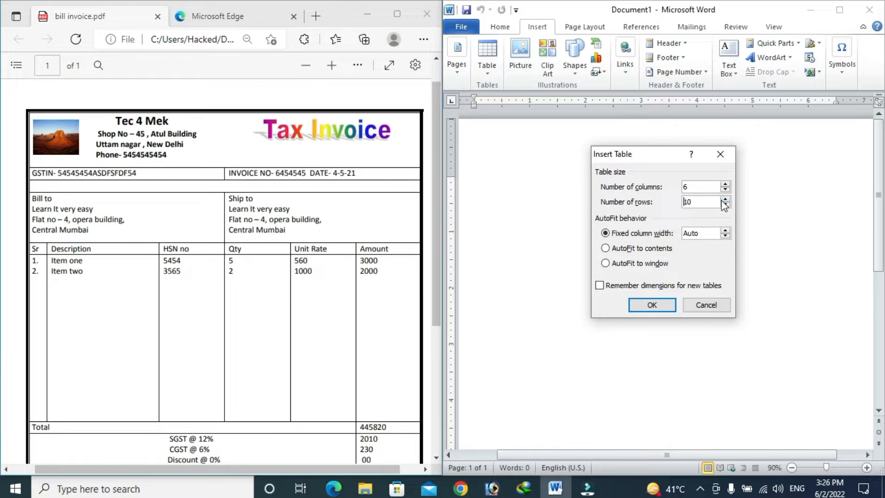
click(652, 305)
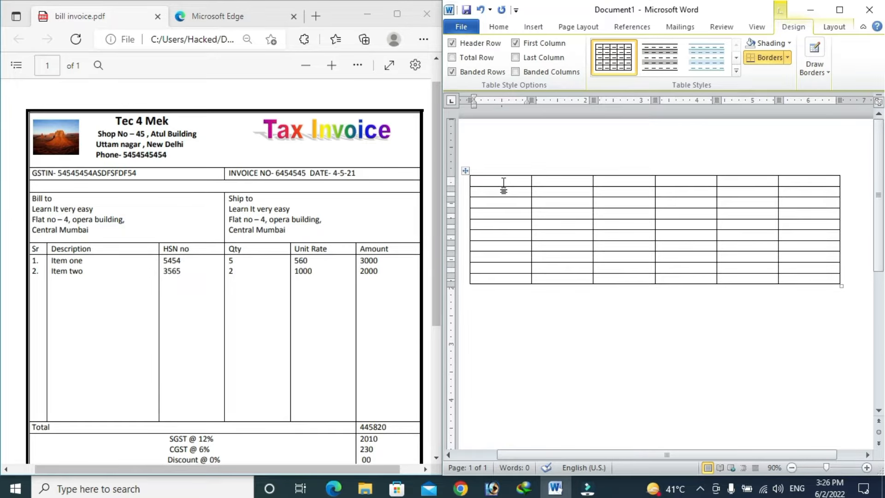
Step: Select the table's first row and merge its six cells into one
click(504, 183)
drag(513, 184, 807, 180)
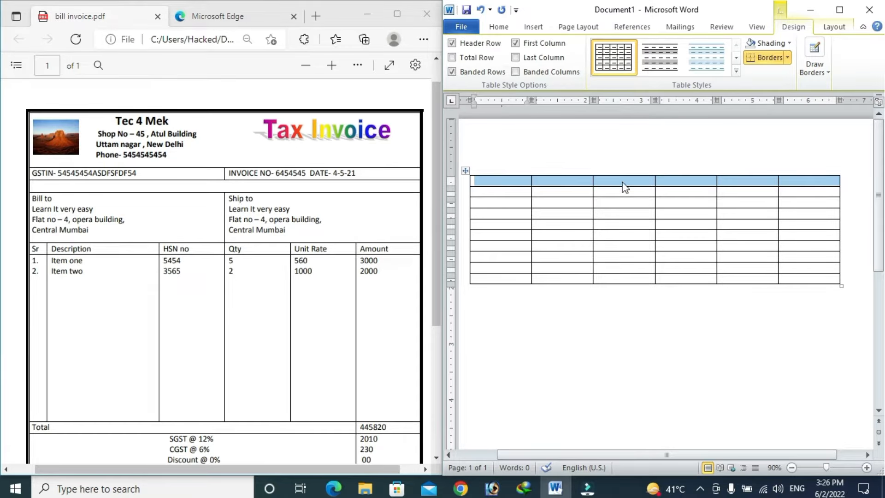
click(838, 28)
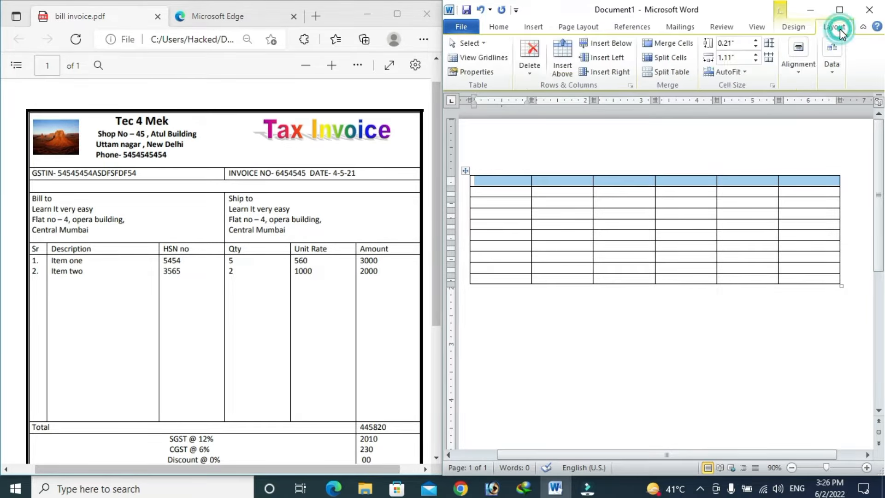
click(669, 45)
click(545, 182)
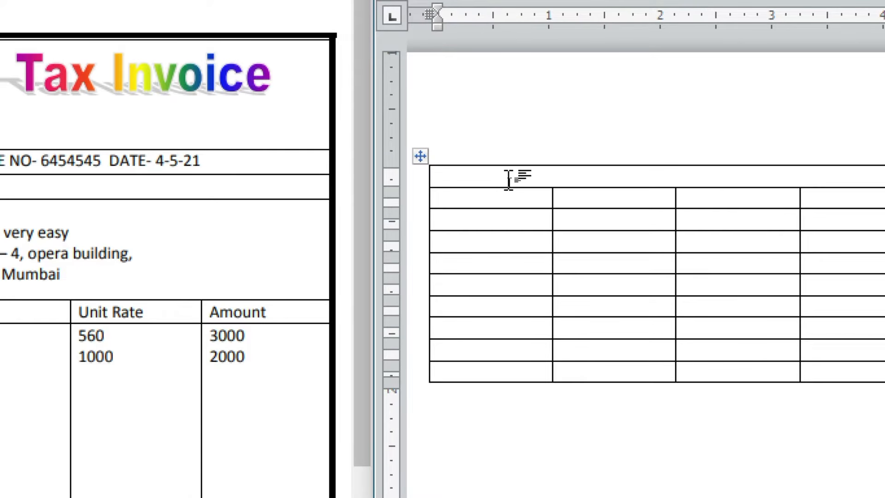
Step: Drag the merged top row's bottom border down, undoing stray blank lines above the table
drag(508, 187, 515, 242)
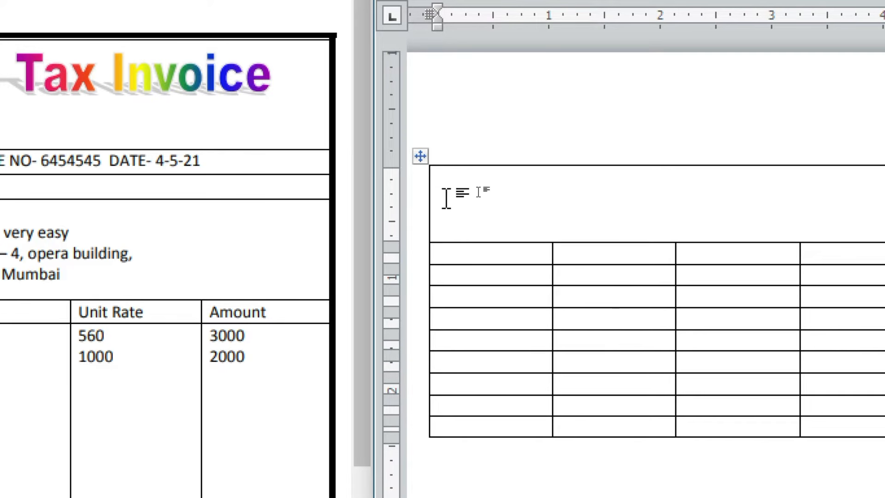
key(Return)
key(Return)
key(Return)
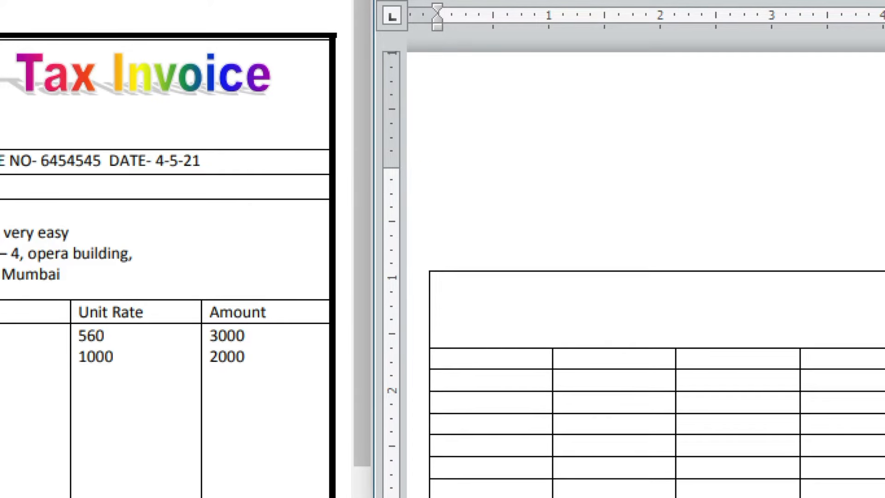
click(465, 307)
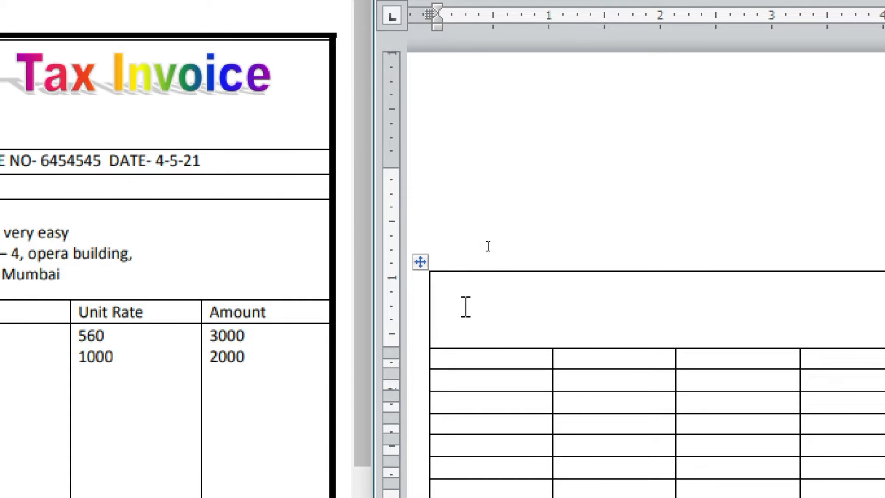
key(ctrl+z)
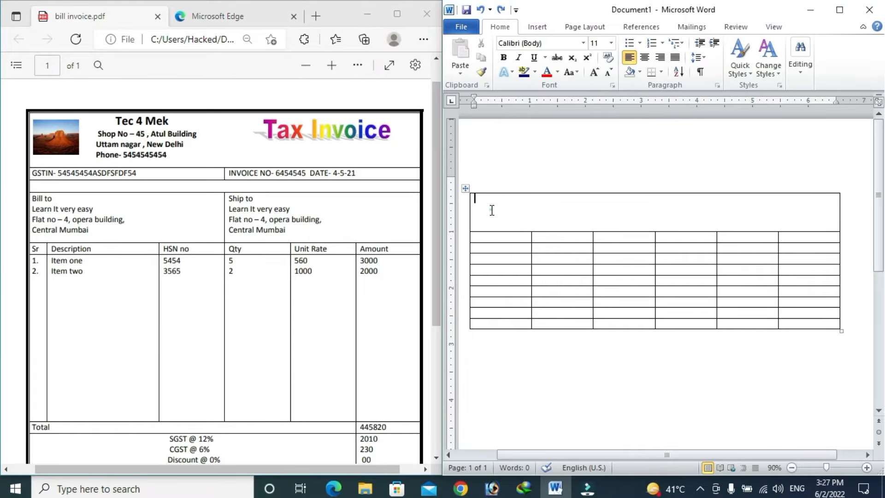
click(492, 210)
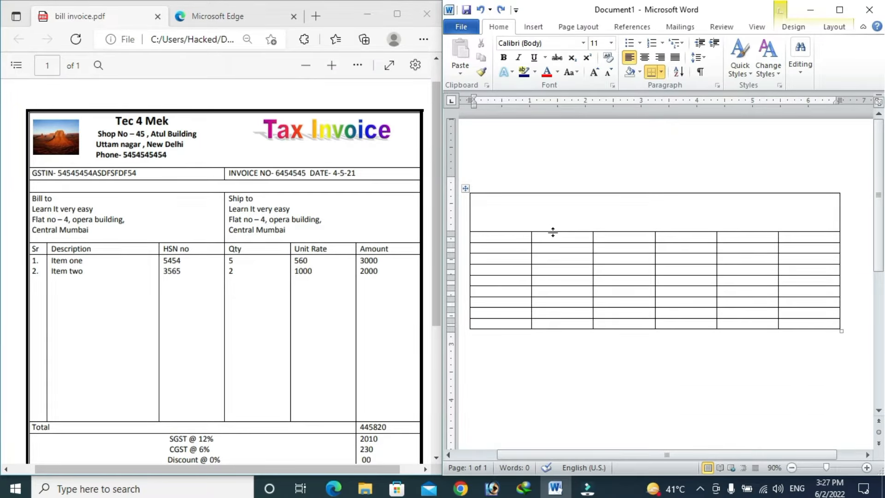
drag(552, 232, 552, 239)
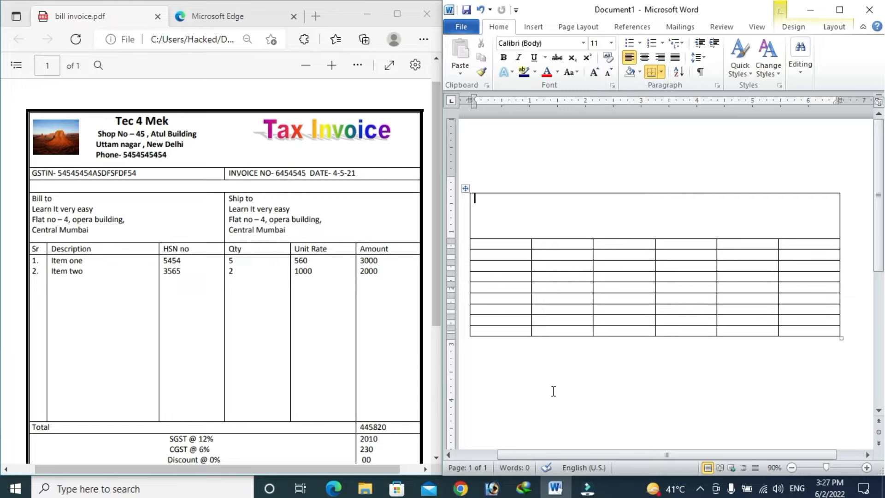
mouse_move(542, 453)
mouse_down()
mouse_move(481, 457)
mouse_move(534, 452)
mouse_up()
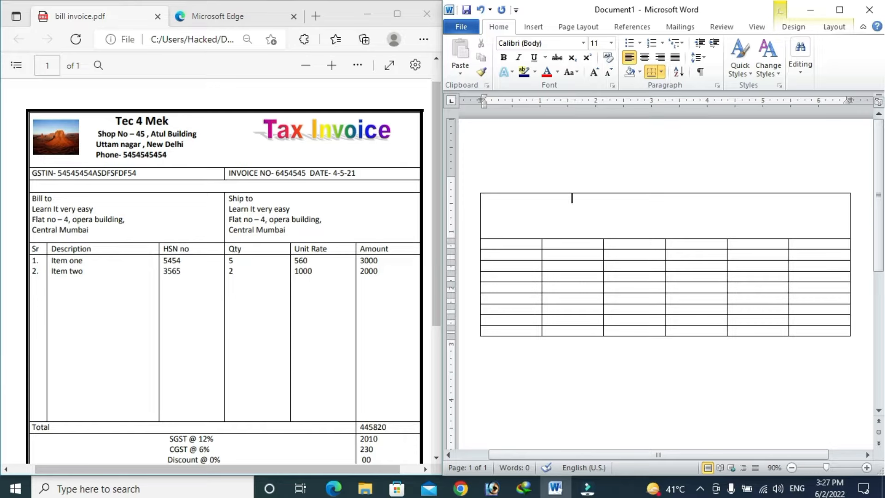
text(Tec 4 Mek)
key(Return)
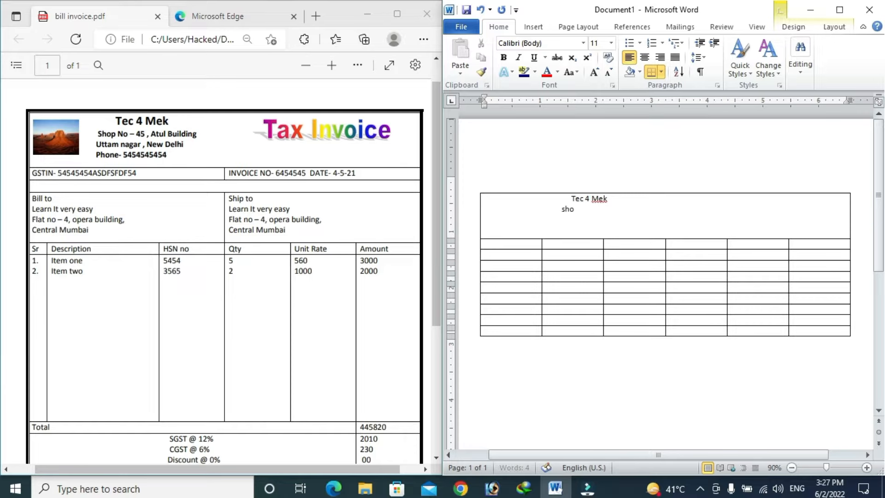
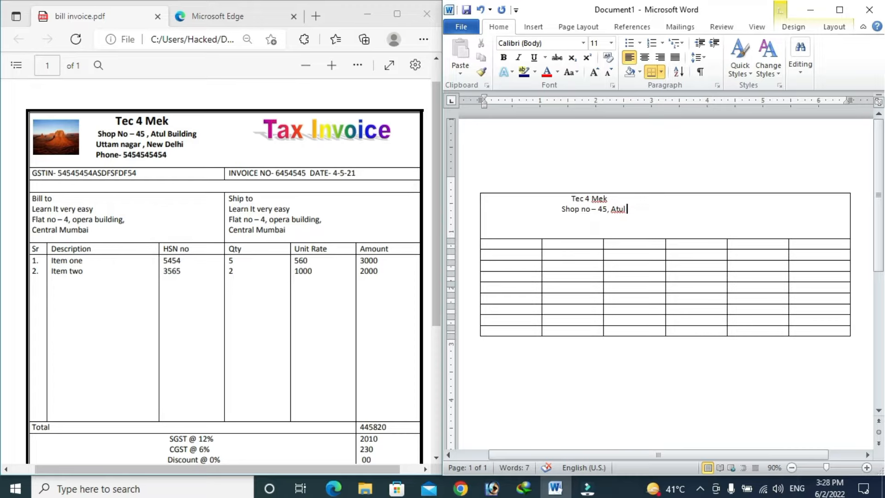
key(Return)
key(BackSpace)
key(BackSpace)
key(BackSpace)
key(BackSpace)
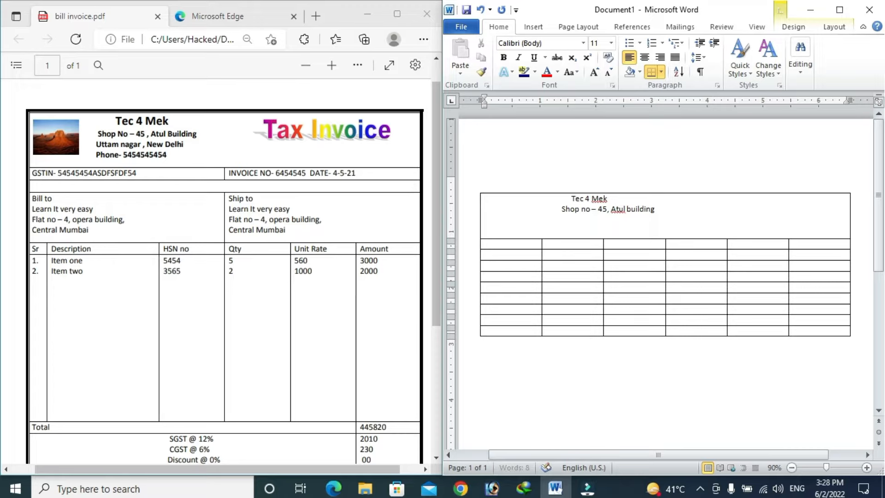
text(Uttam na)
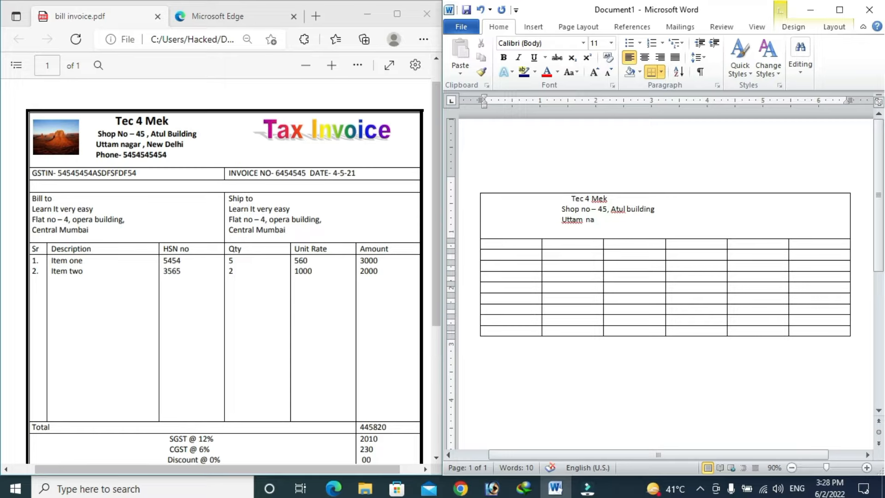
text(gar, new del)
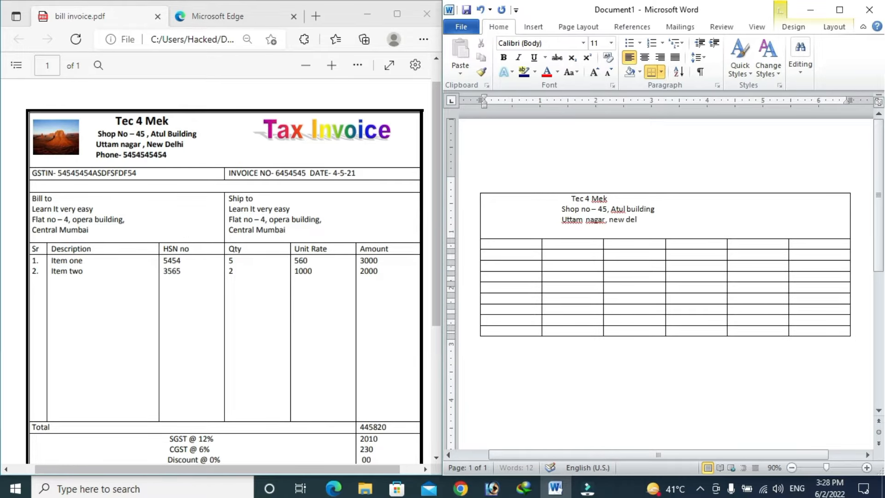
text(hi)
key(Return)
text(Phone- 4834839)
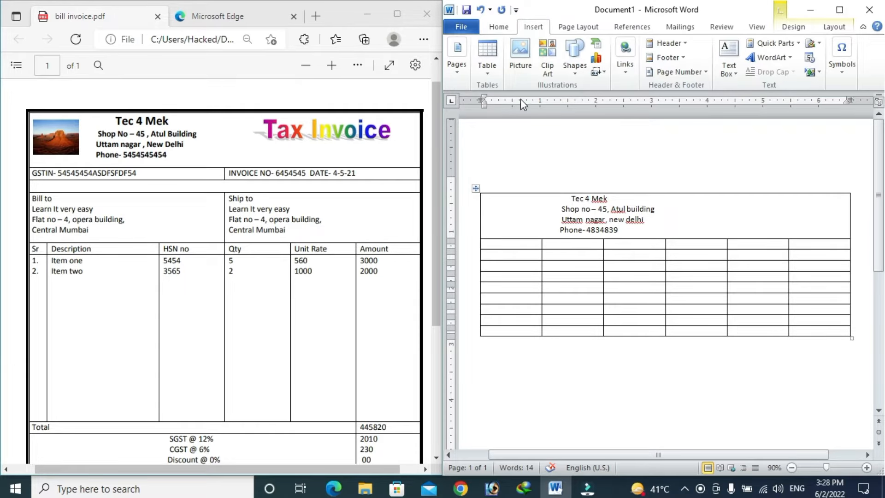
Step: Insert the 'logo t4m' picture from E:\youtube channel\Tec 4 Mek\channel logo
click(522, 73)
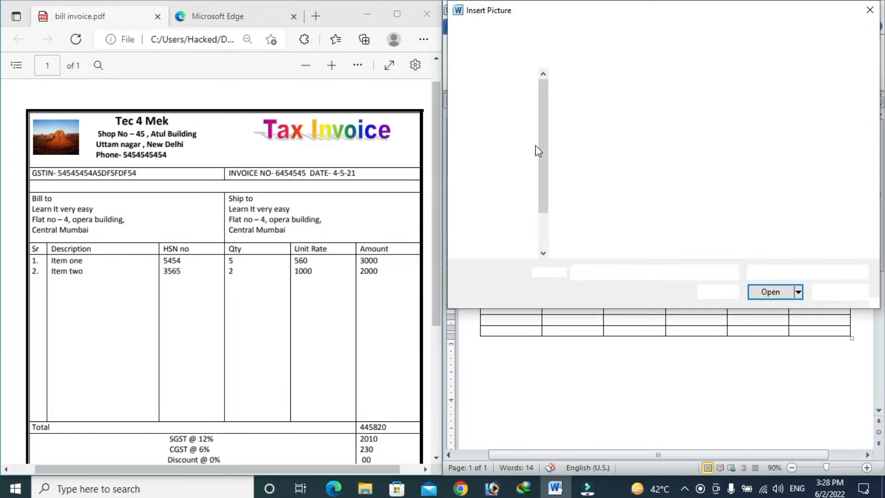
drag(547, 156, 559, 207)
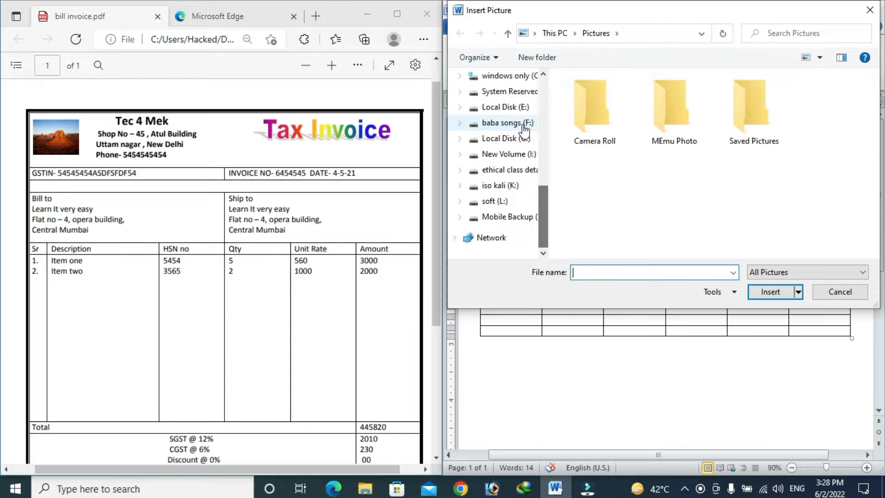
click(505, 107)
drag(878, 127, 878, 215)
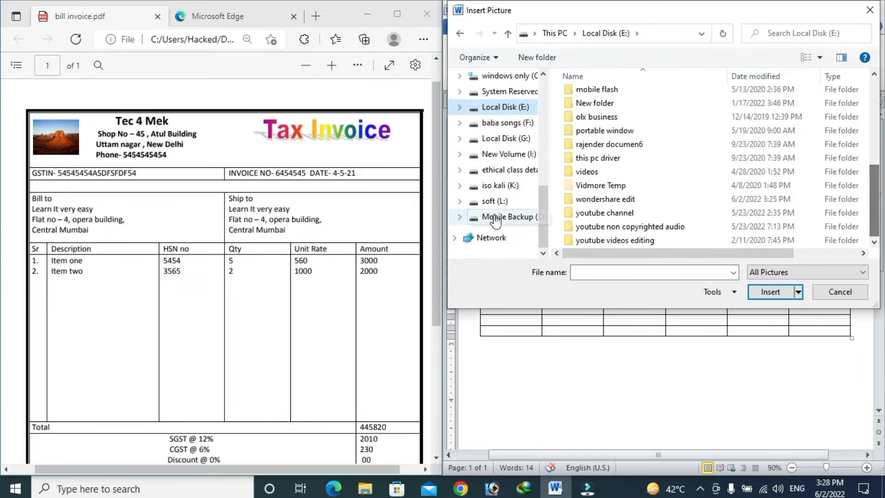
double_click(584, 217)
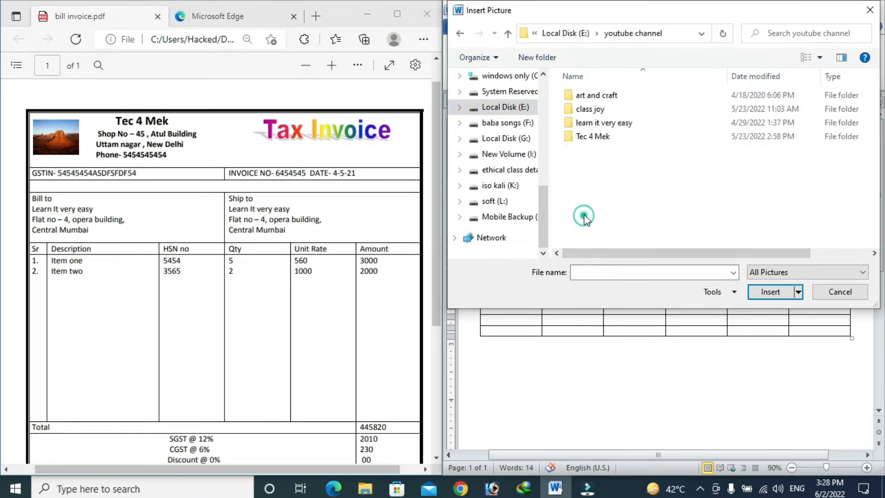
double_click(593, 137)
double_click(598, 136)
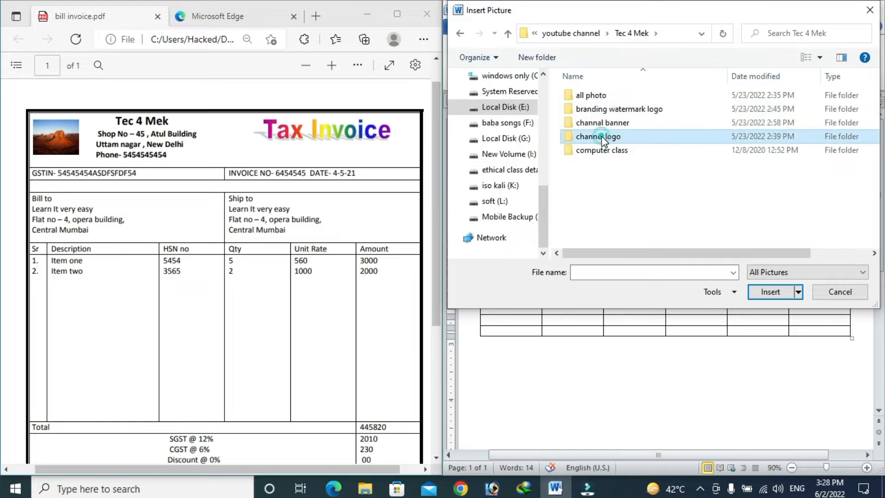
click(594, 110)
click(770, 293)
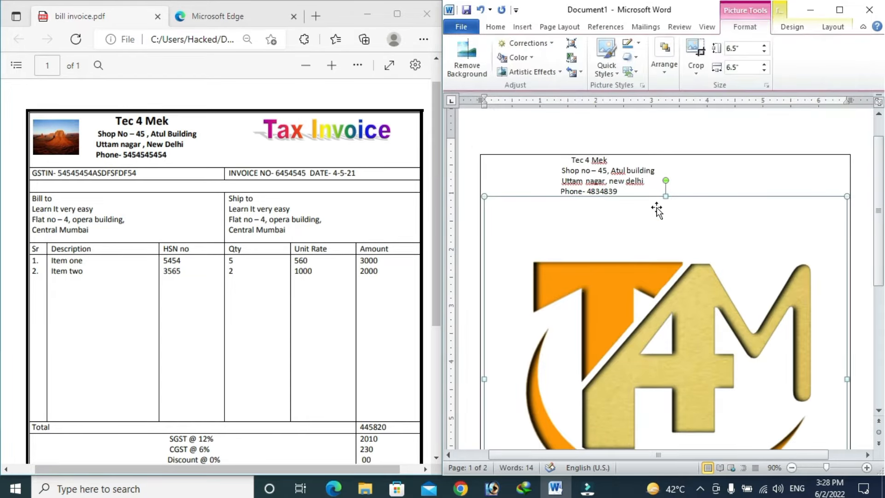
Step: Maximize Word, set the logo In Front of Text, and shrink it into the header's top-left
click(840, 10)
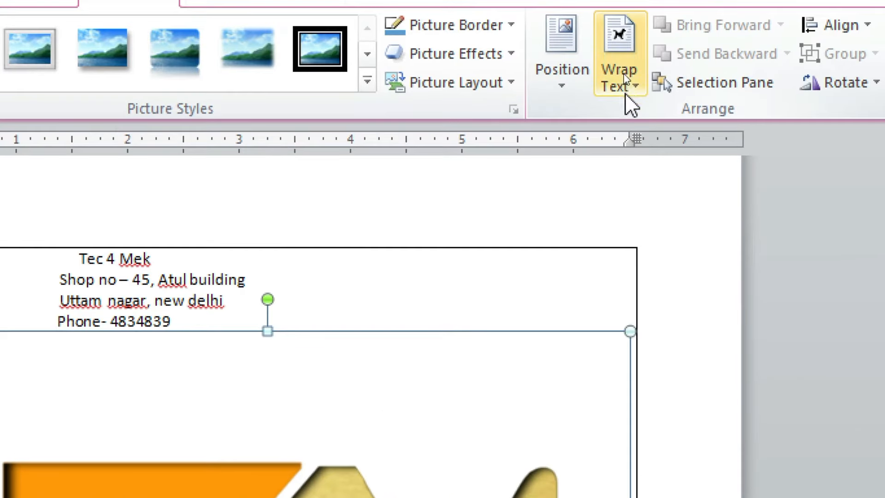
click(623, 71)
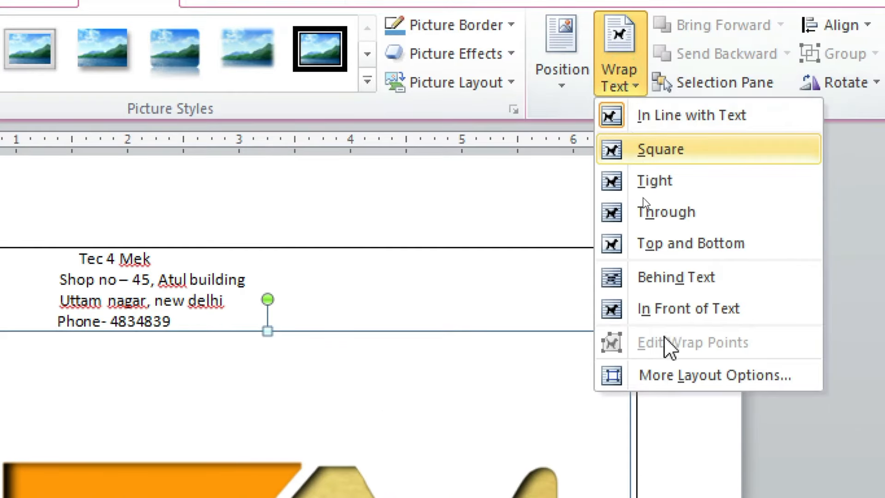
click(648, 316)
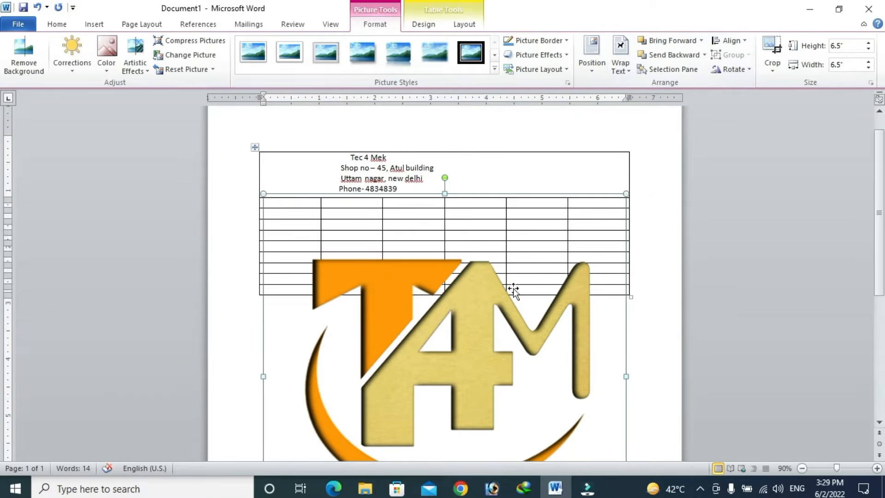
drag(264, 193, 475, 371)
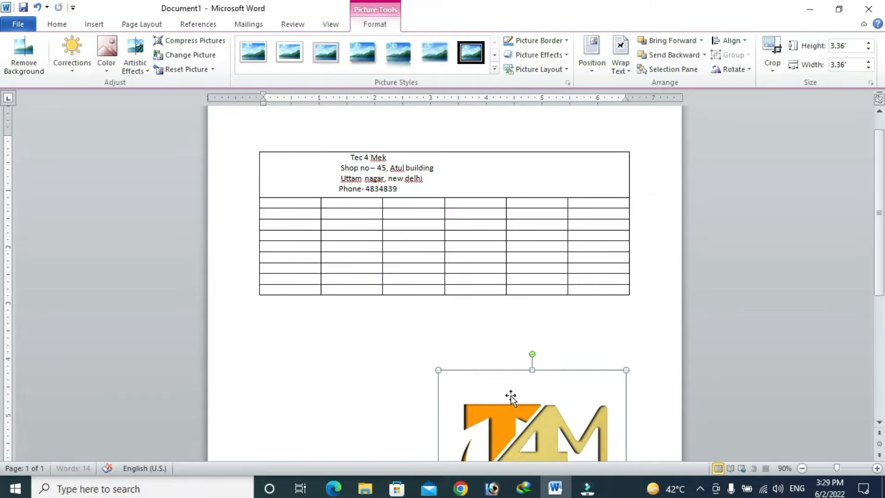
drag(510, 395, 350, 189)
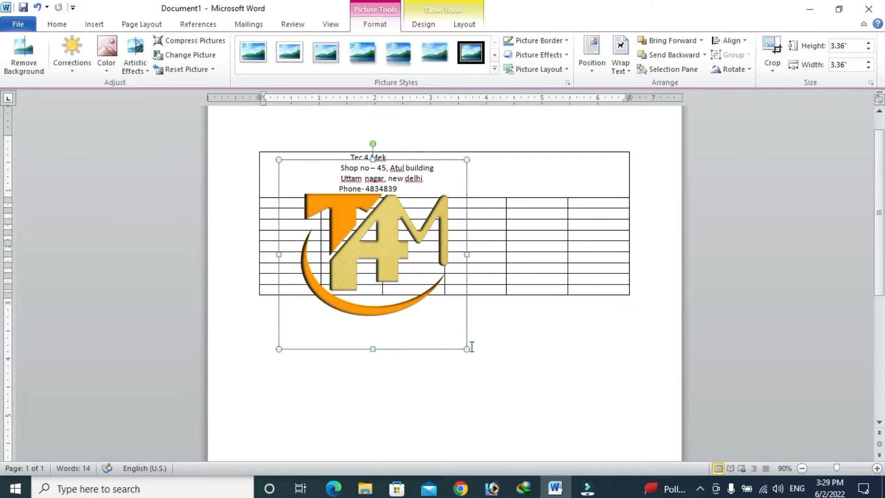
drag(467, 349, 296, 177)
click(452, 186)
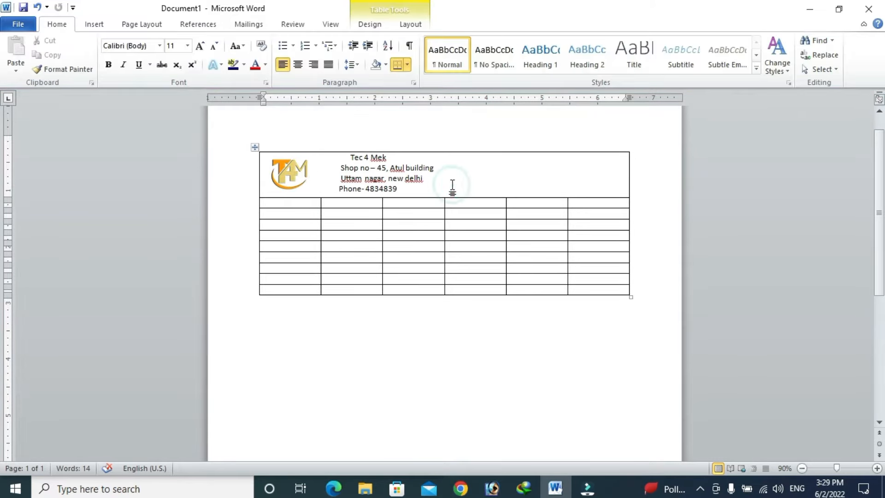
Step: Restore Word, snap it to the right half and stretch it to full screen height
click(839, 9)
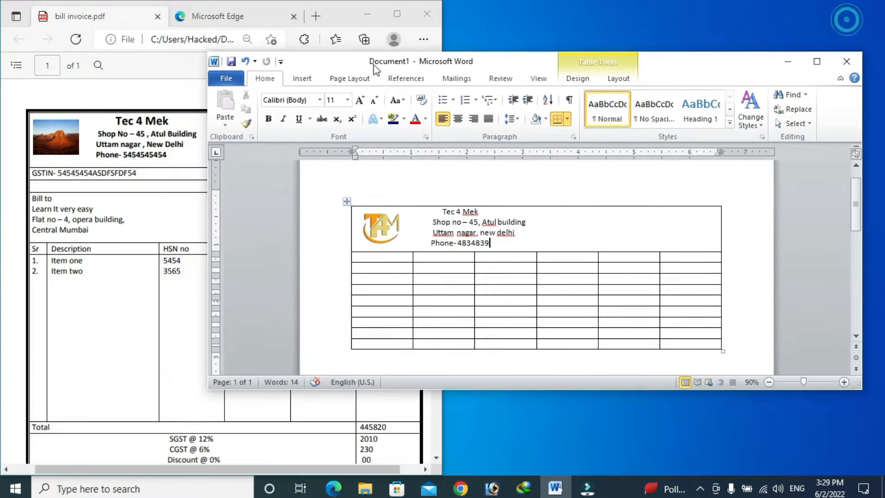
key(super+Right)
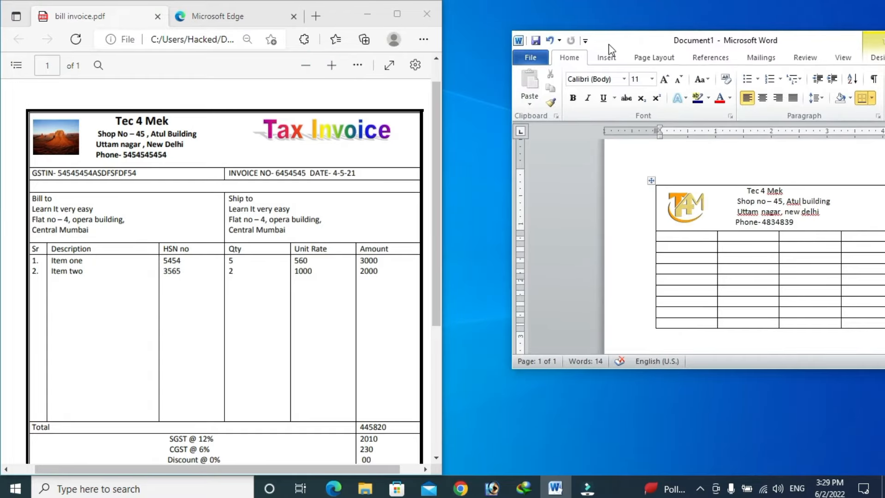
key(super+Up)
click(632, 149)
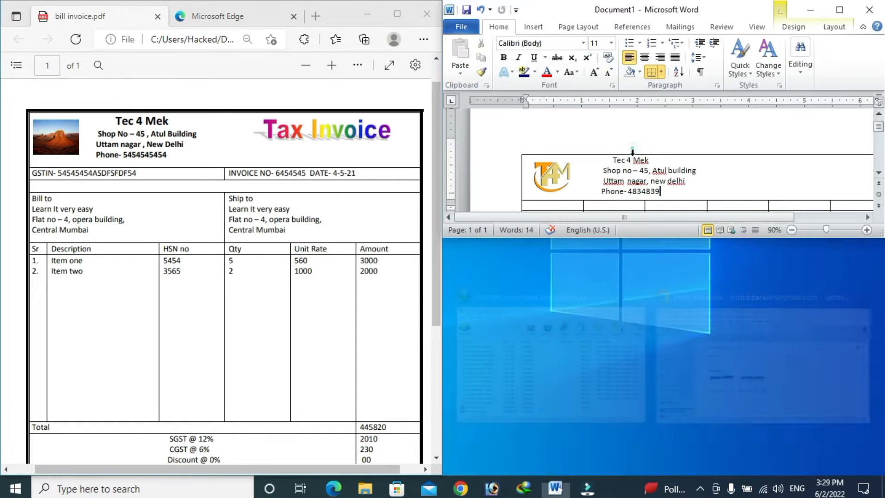
drag(635, 238, 661, 474)
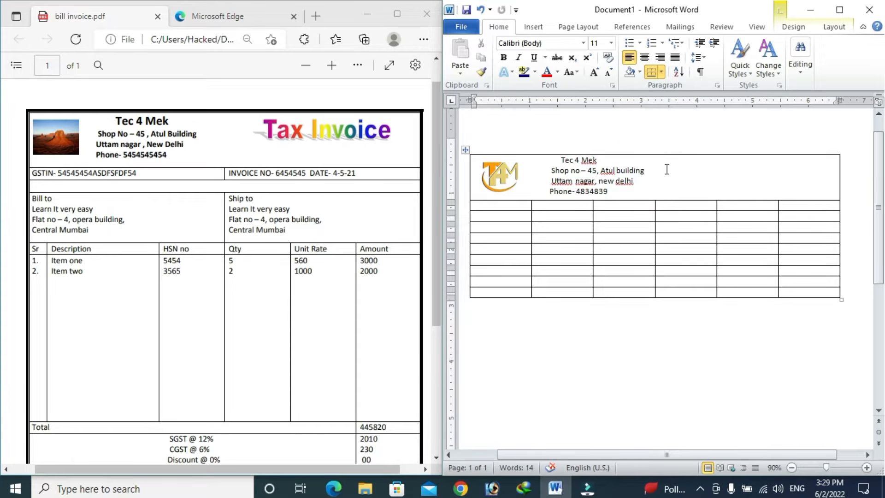
drag(562, 160, 596, 158)
Step: Make the Tec 4 Mek heading bold at 16 pt and bold the three address lines
key(ctrl+shift+period)
key(ctrl+shift+period)
key(ctrl+shift+period)
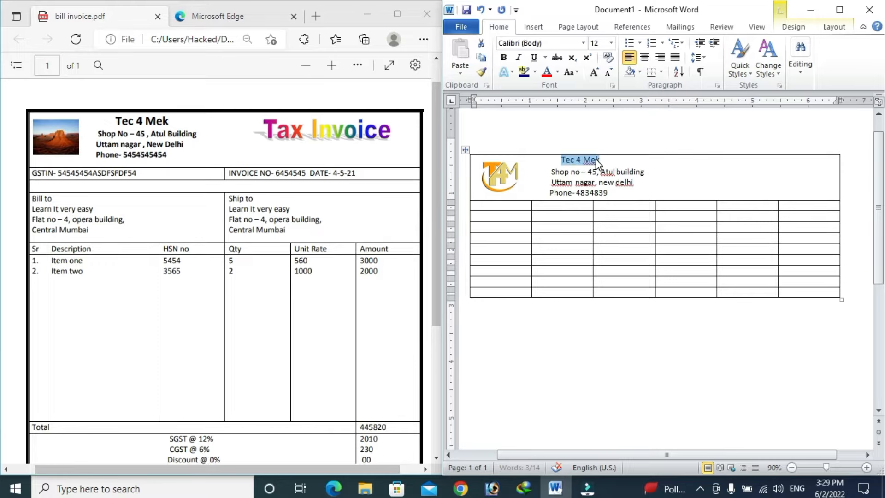
key(ctrl+b)
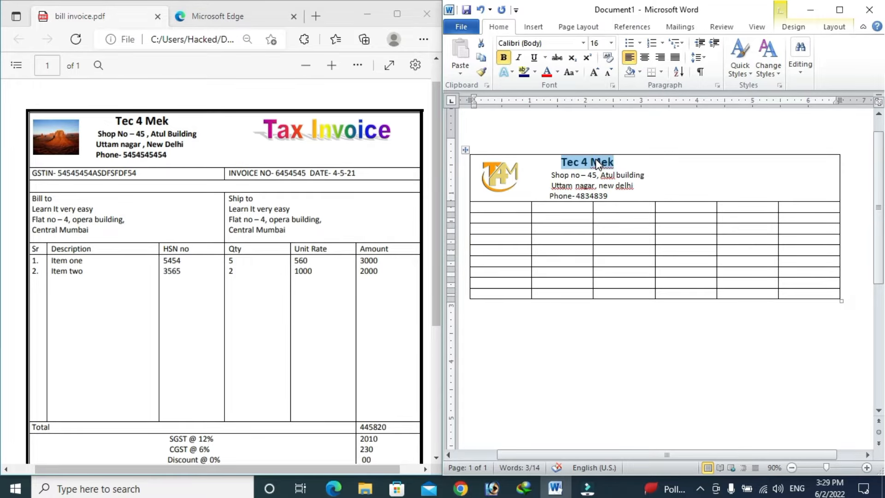
drag(614, 199, 552, 176)
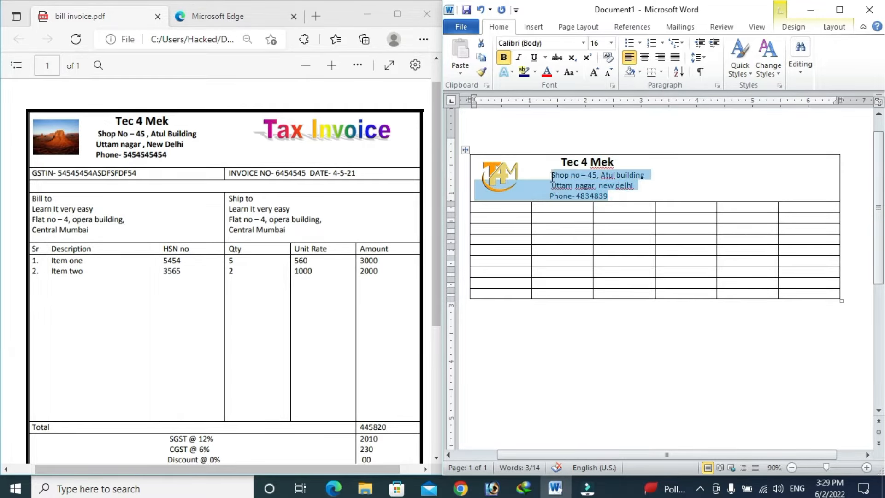
key(ctrl+b)
key(ctrl+shift+period)
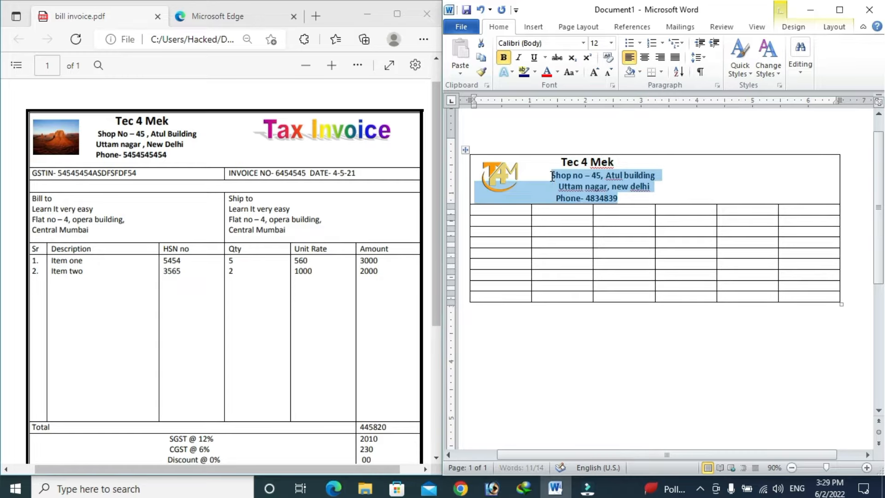
Step: Set the address lines to 12 pt and delete the leading spaces before Uttam nagar
click(637, 173)
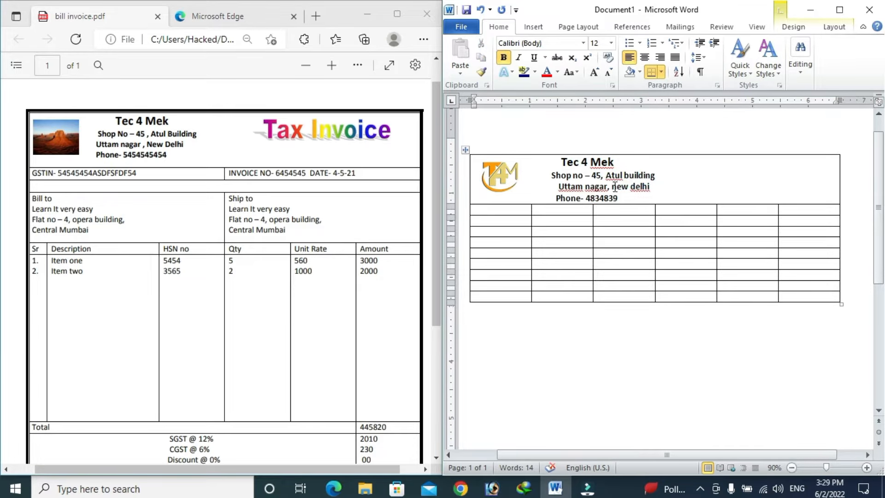
drag(620, 199, 558, 174)
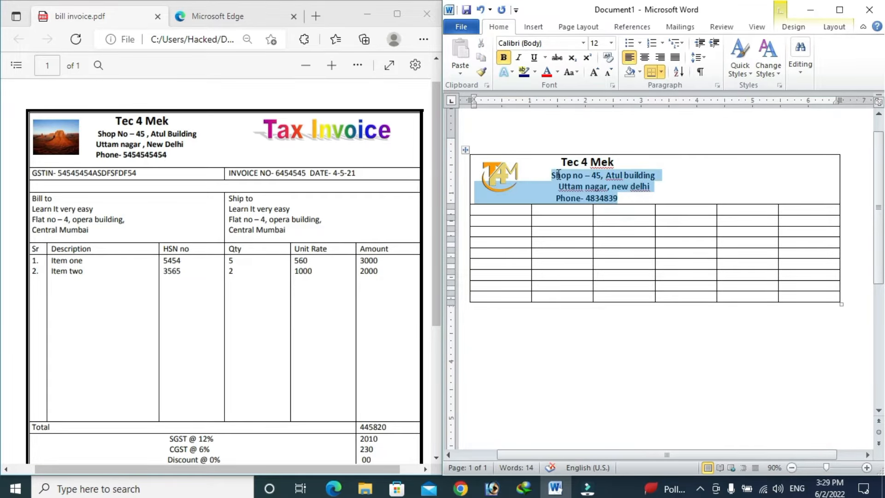
click(601, 44)
text(12)
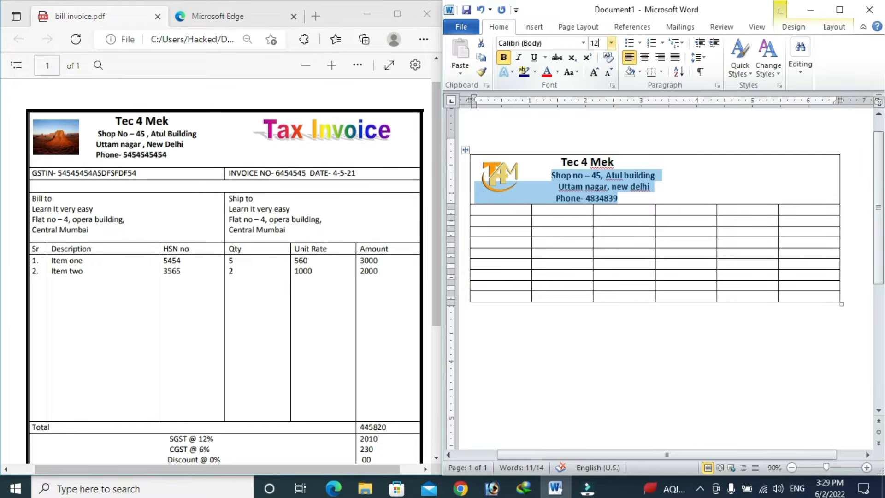
click(628, 175)
click(550, 187)
key(Delete)
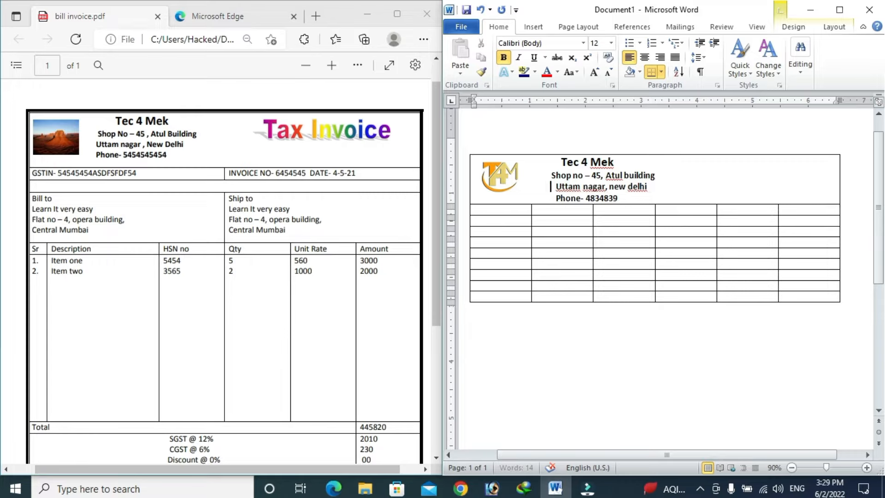
key(Delete)
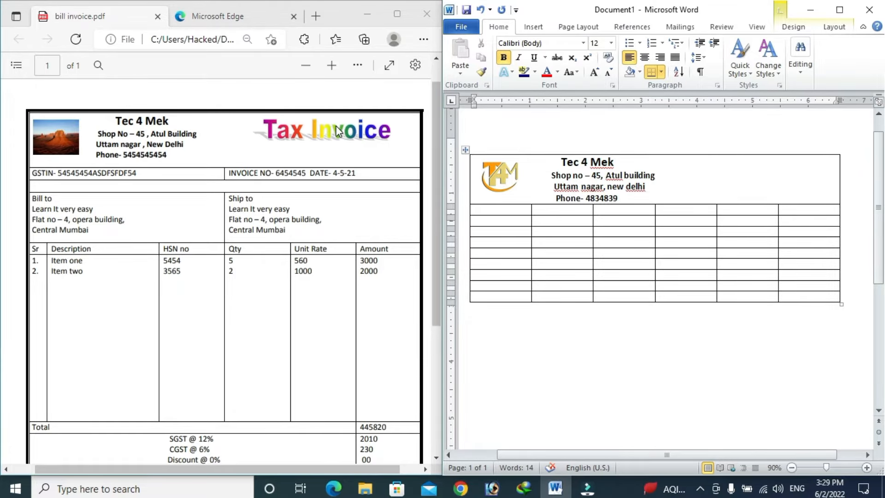
Step: Add orange-style WordArt reading 'Tax Invoice' and place it at the header's top-right
click(534, 27)
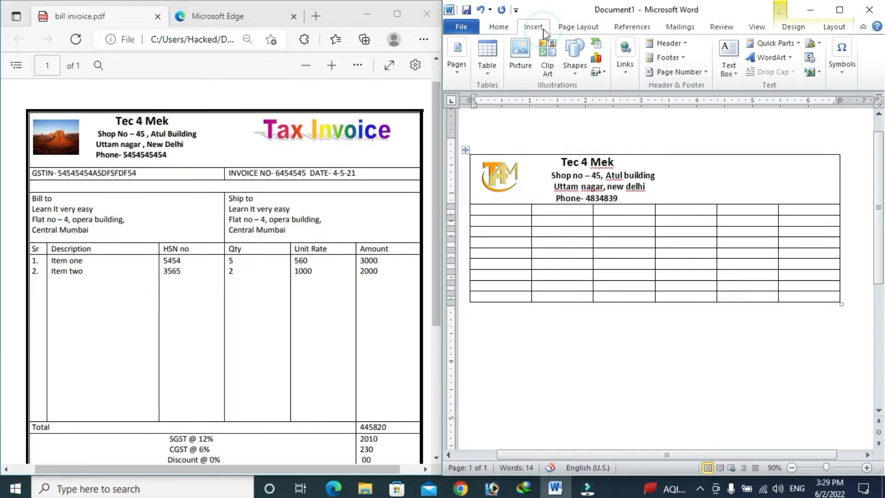
click(770, 57)
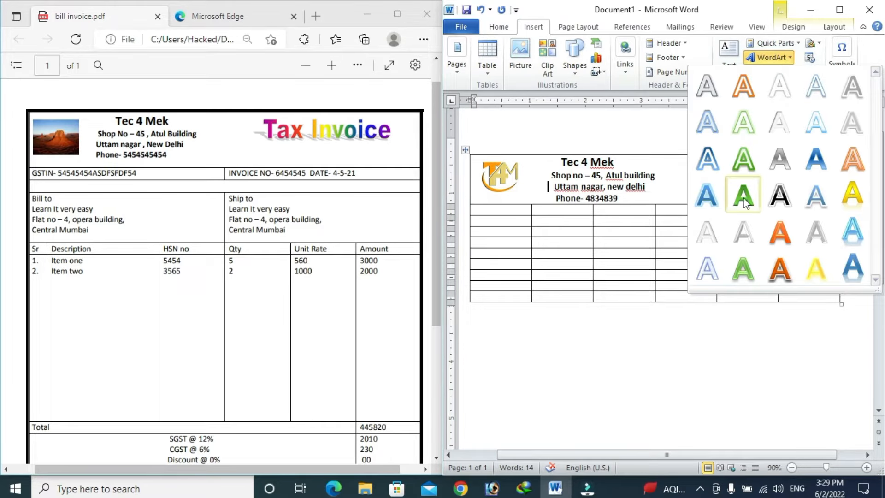
click(779, 275)
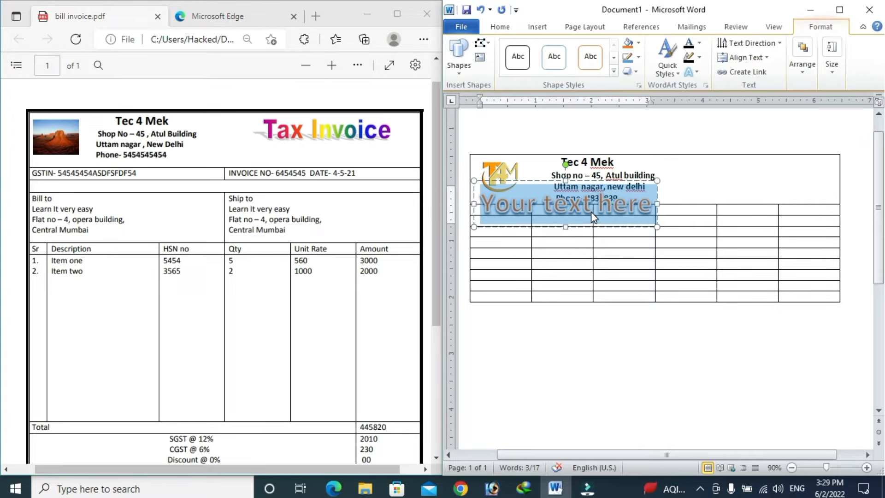
text(Tax)
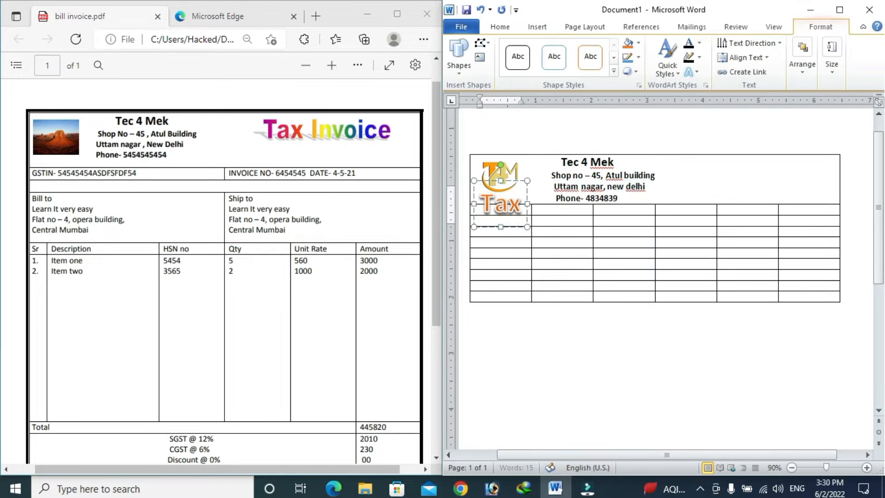
text( Invoice)
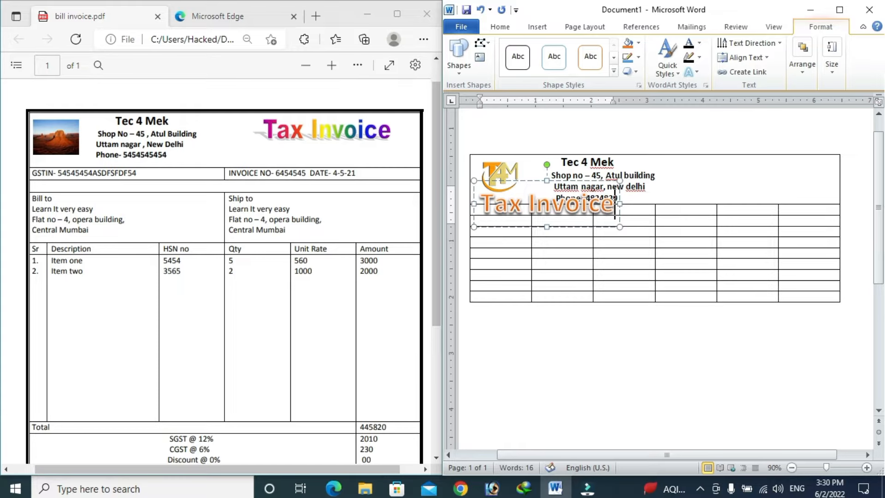
drag(581, 182, 780, 161)
click(723, 229)
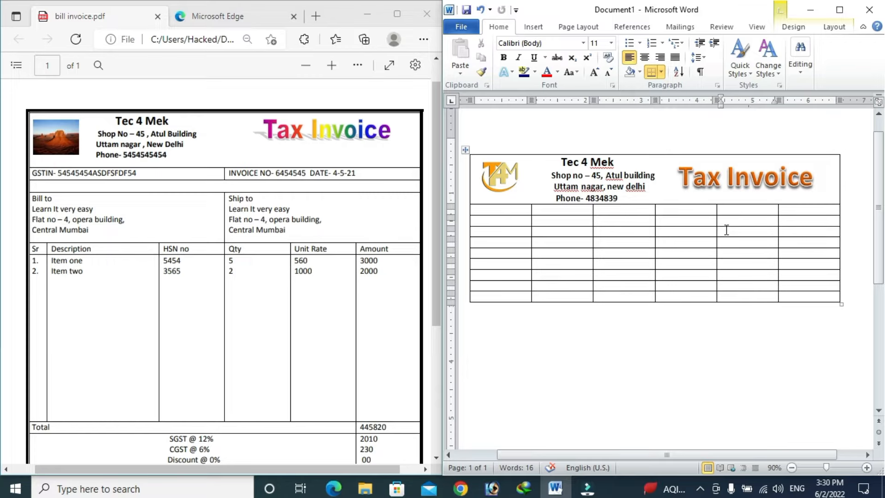
Step: Merge cells 1–3 and cells 4–6 of the second row into two halves
drag(517, 212, 612, 210)
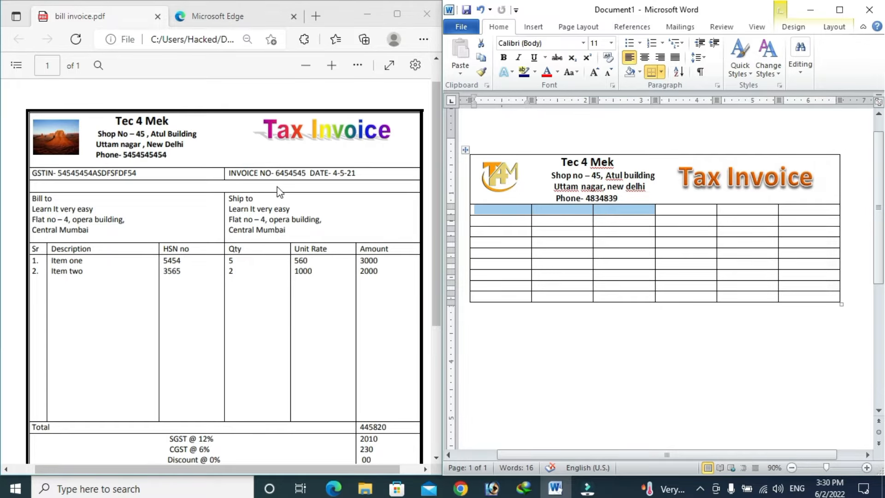
click(835, 27)
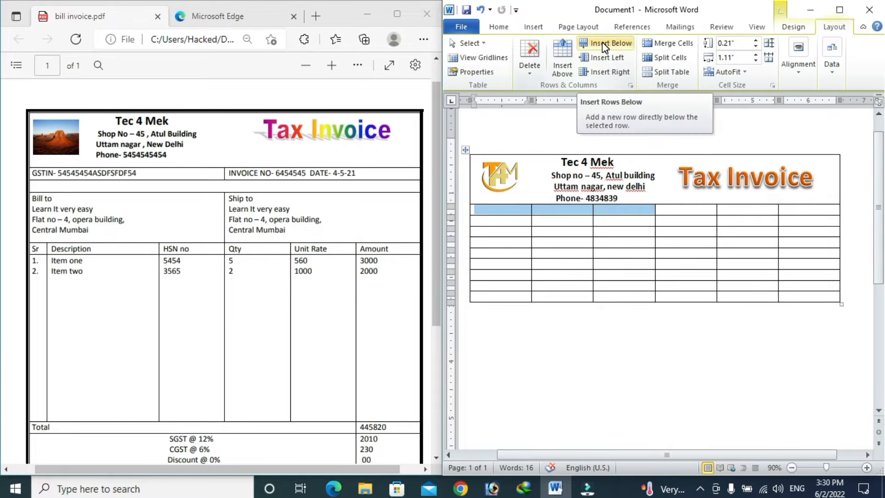
click(670, 43)
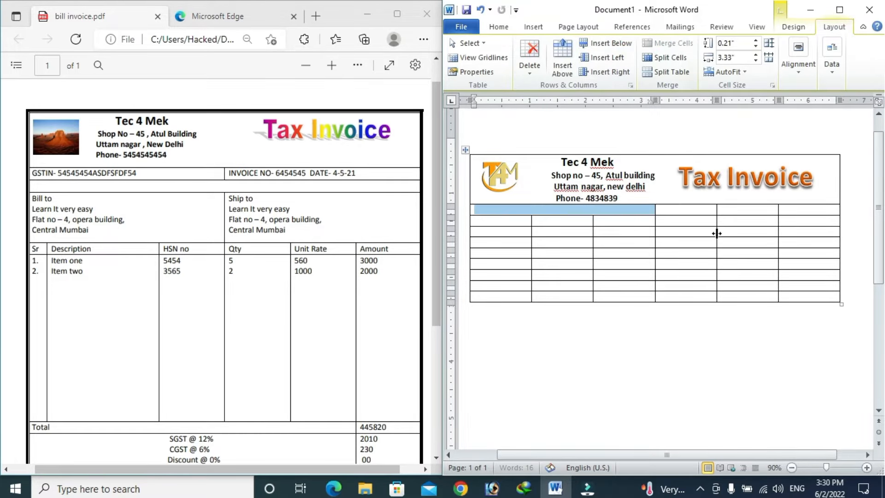
drag(700, 210, 782, 210)
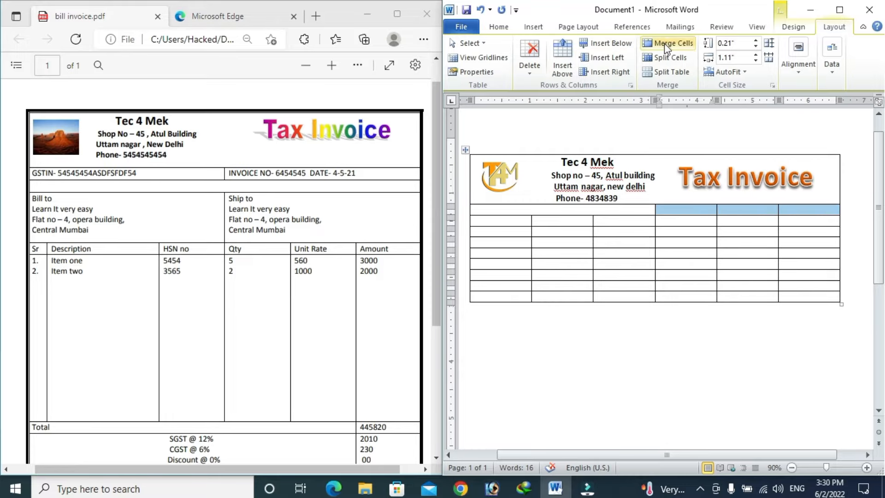
click(670, 43)
Step: Enter 'GSTIN-' with the tax ID on the left, and the invoice number with 'DATE- 4-5-21' on the right
click(626, 207)
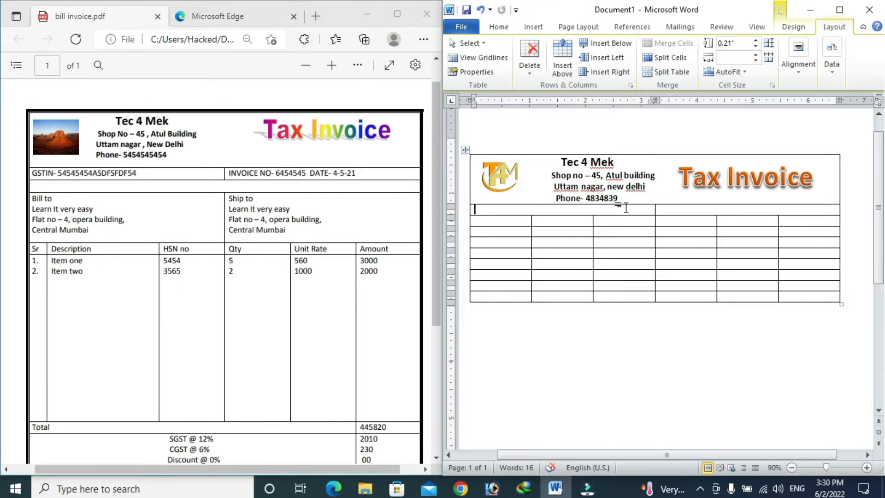
text(GSTIM)
key(BackSpace)
text(N)
click(626, 208)
text(-)
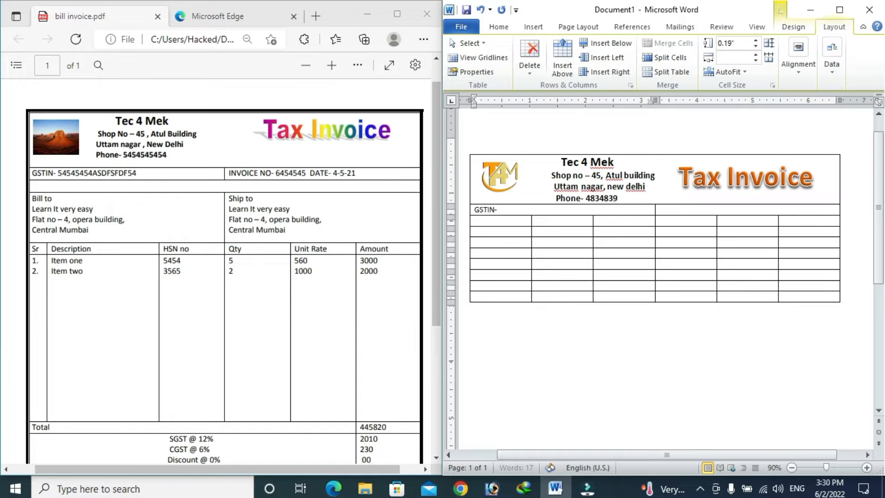
text( 9483984KDJFKDJ343)
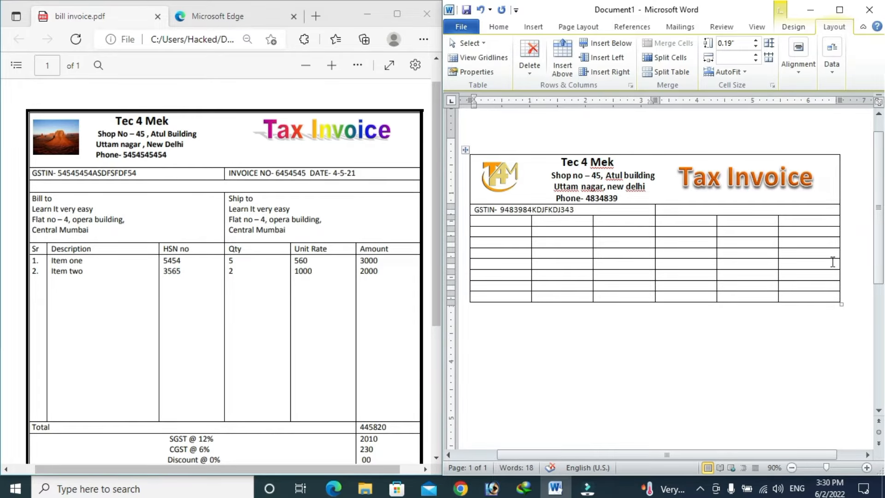
click(704, 213)
text(INVOI)
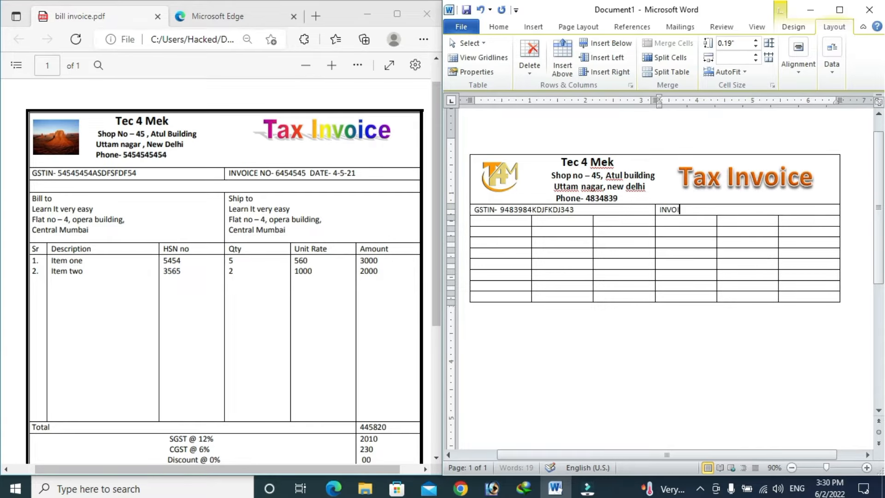
text(CE NO- 39438)
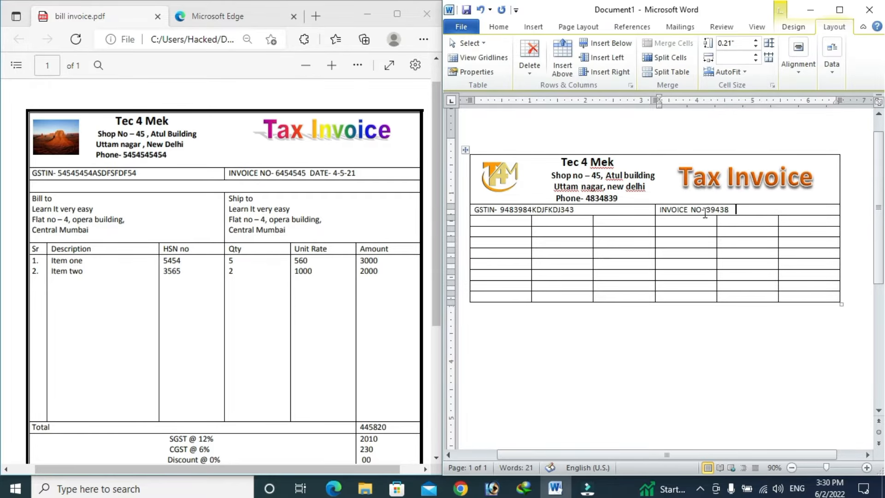
text(   DATE- 4-5-21)
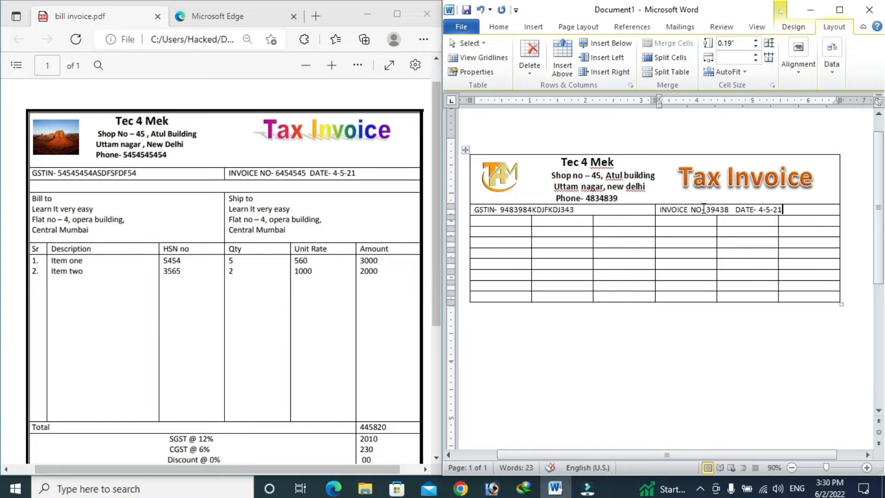
drag(496, 221, 804, 219)
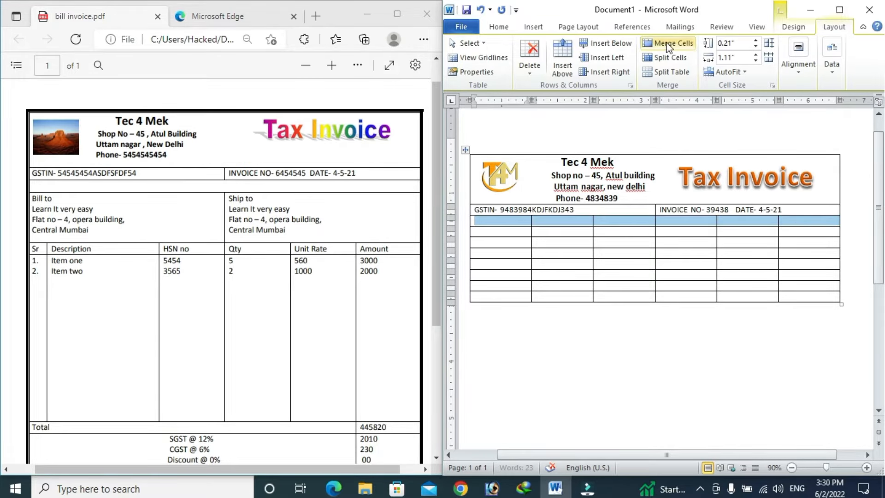
Step: Merge the empty row below GSTIN into one cell and make the next row much taller
click(671, 44)
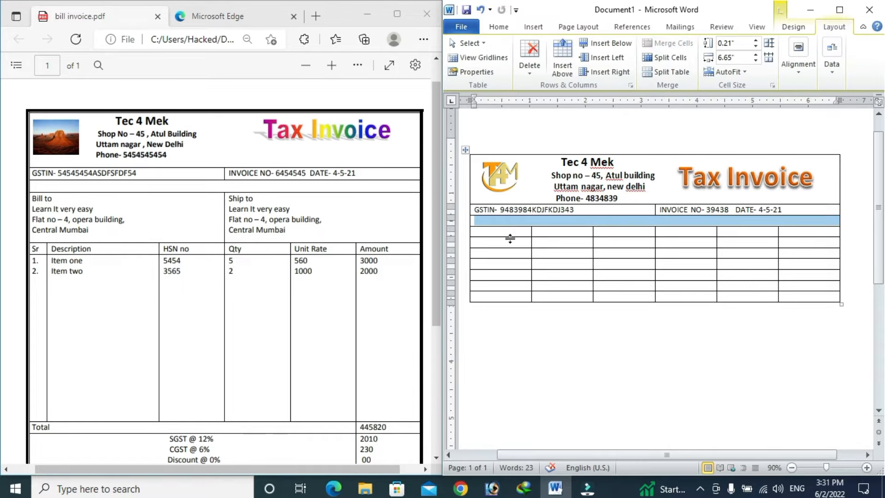
click(506, 231)
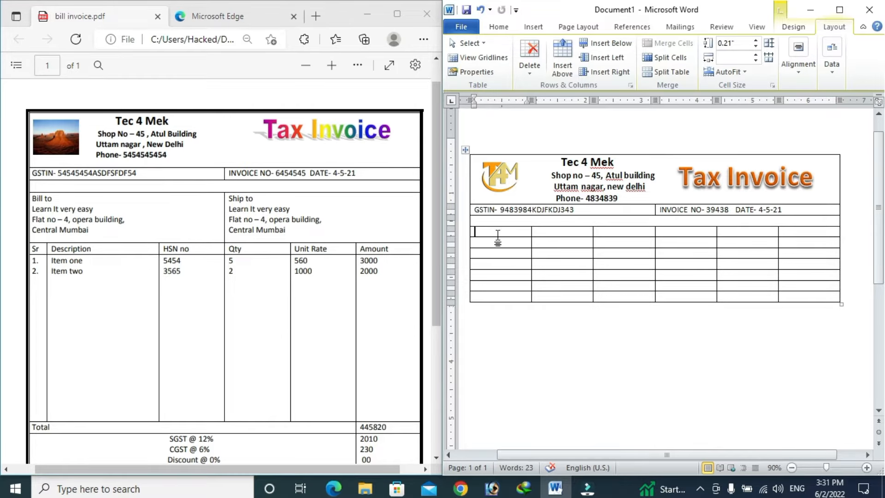
drag(504, 280, 504, 280)
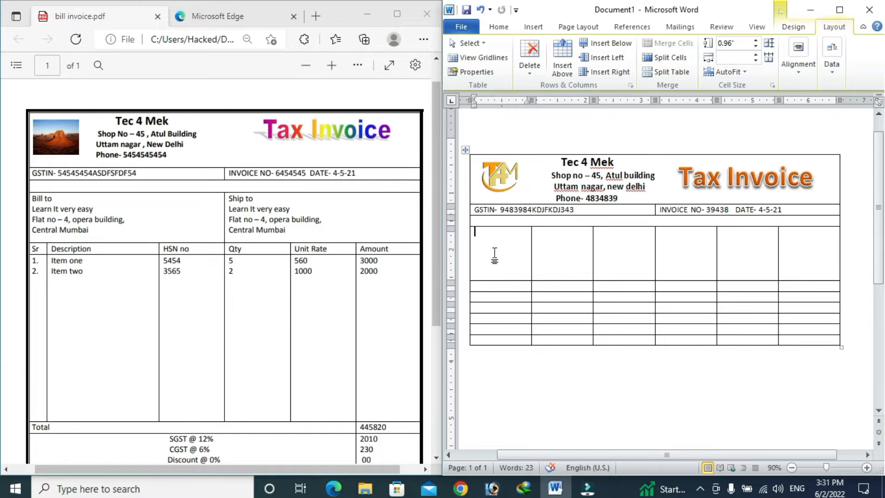
Step: Merge the tall row's left three cells and right three cells into two halves
drag(493, 251, 617, 245)
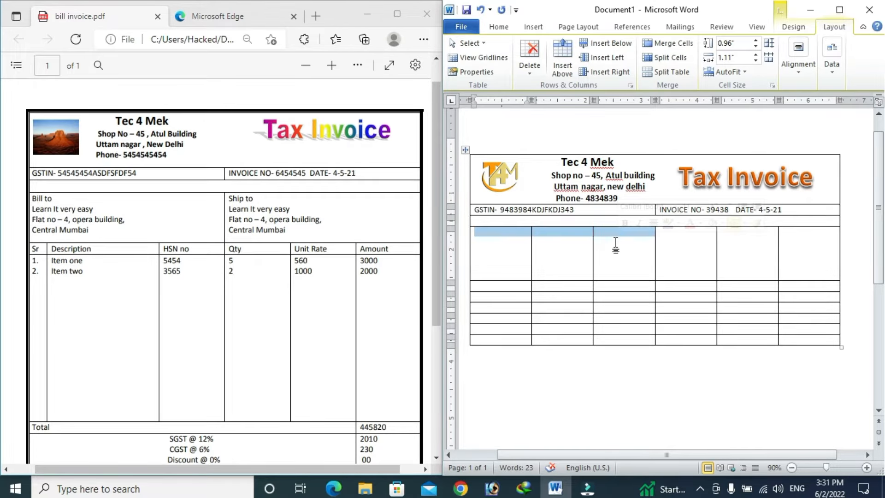
click(668, 43)
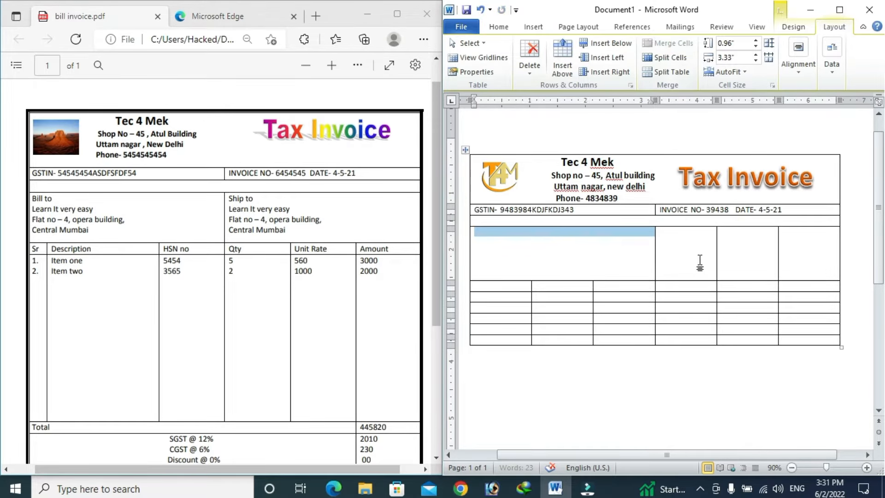
drag(699, 261, 811, 258)
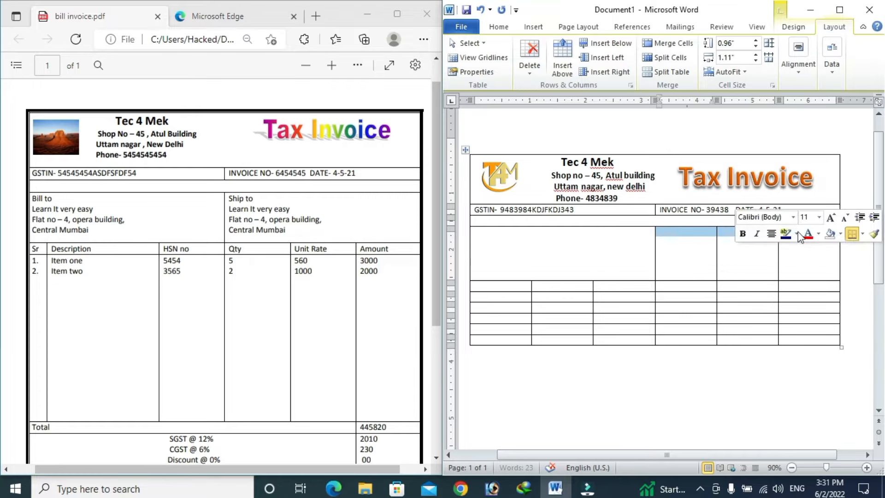
click(673, 43)
click(559, 252)
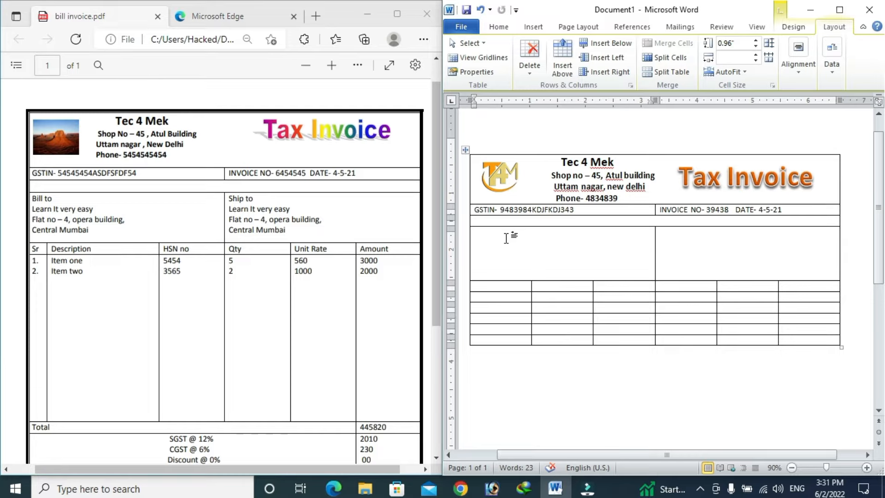
Step: Type 'Bill to' followed by the customer's name and two-line address in the left cell
text(Bill to)
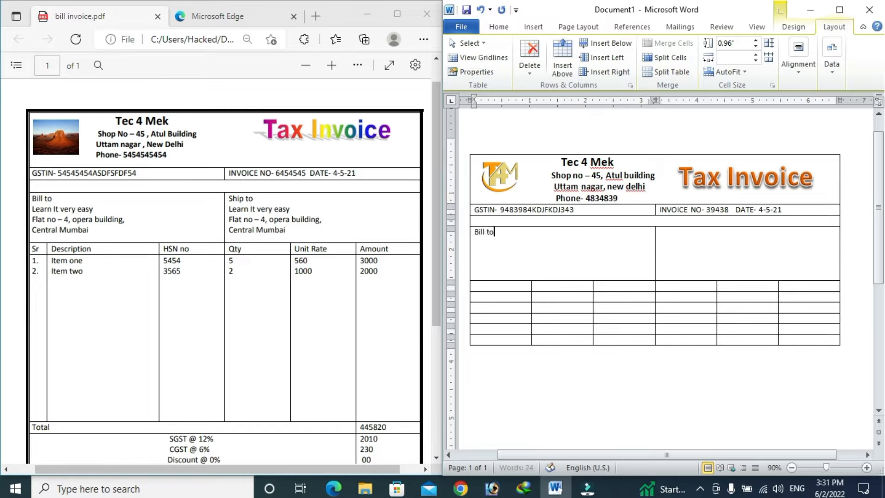
key(Return)
text(Learn it very easy)
key(Return)
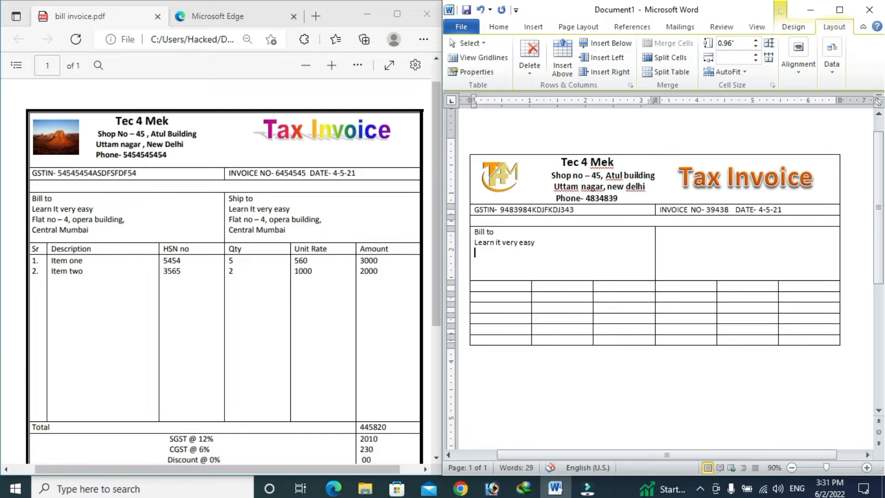
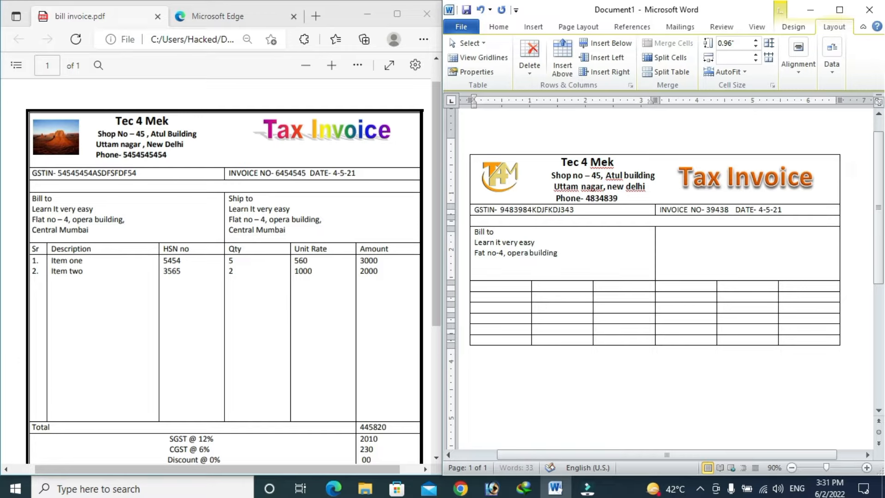
text(,)
key(Return)
text(central mumb)
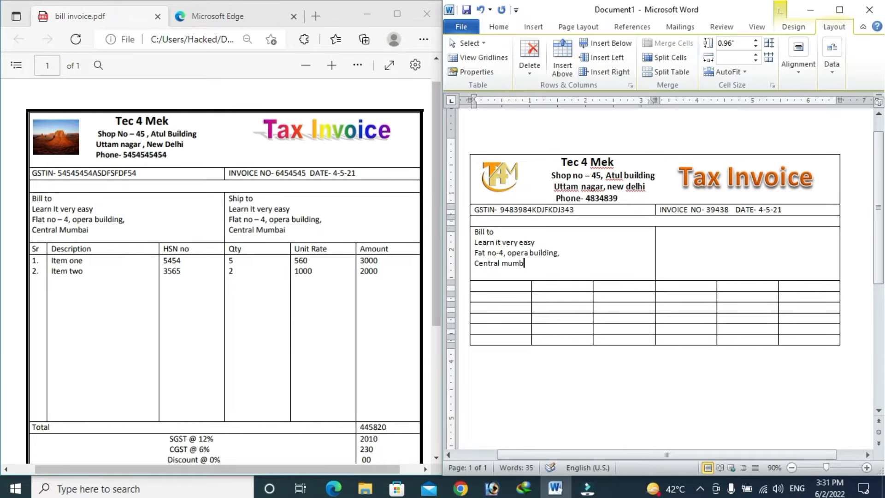
text(ai)
Step: Copy the customer's address lines and paste them under a 'Ship to' heading in the right cell
drag(533, 265, 475, 249)
drag(475, 249, 475, 242)
key(ctrl+c)
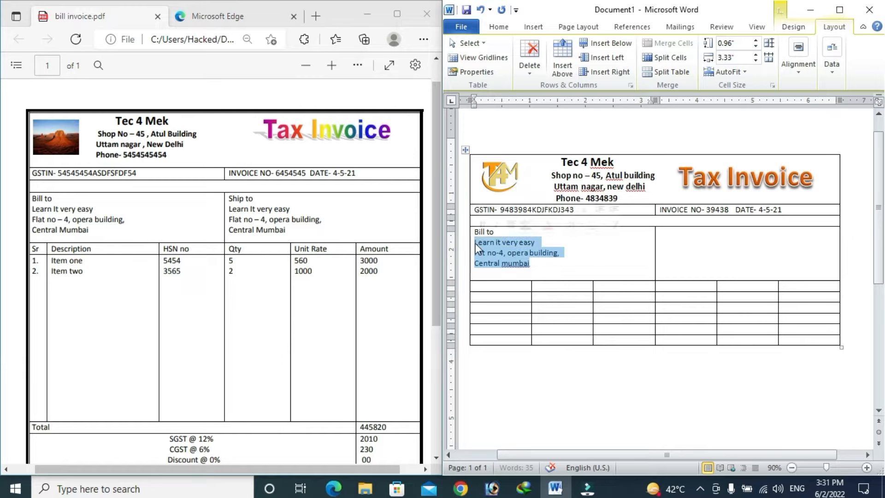
click(701, 238)
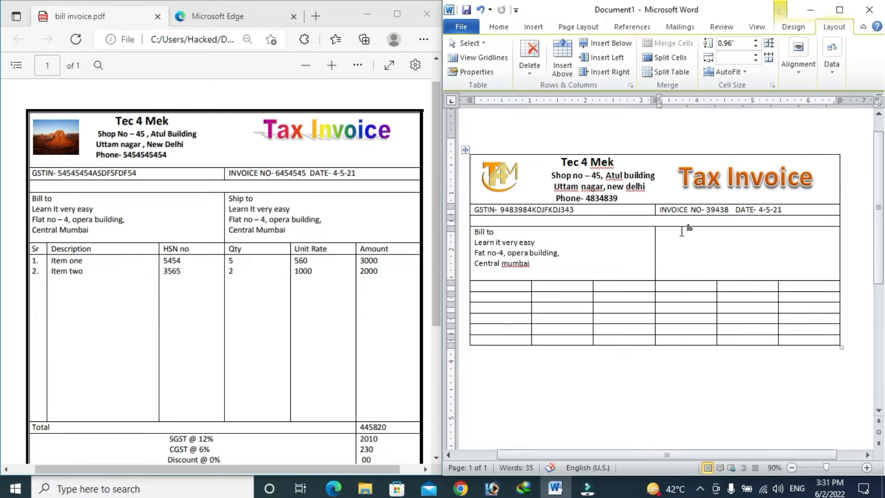
text(Ship to)
key(Return)
key(ctrl+v)
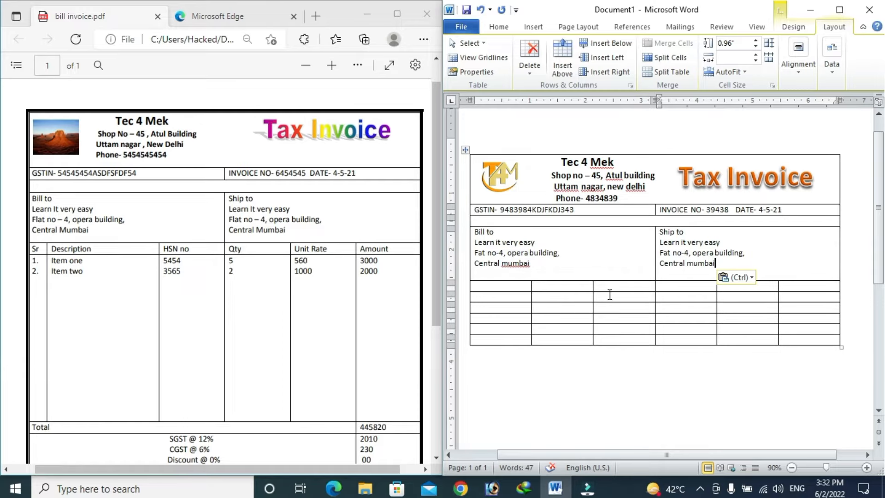
Step: Narrow the item table's first column for serial numbers and enter 'Sr' as its header
scroll(610, 294, down, 2)
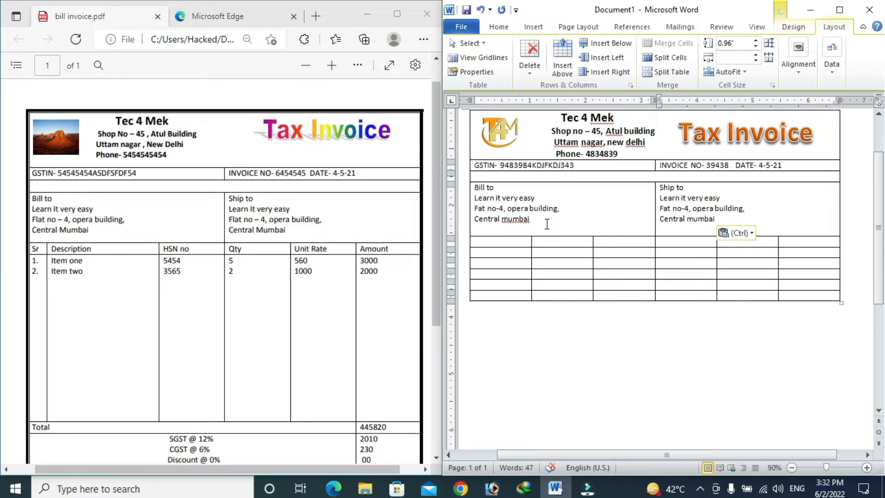
click(572, 265)
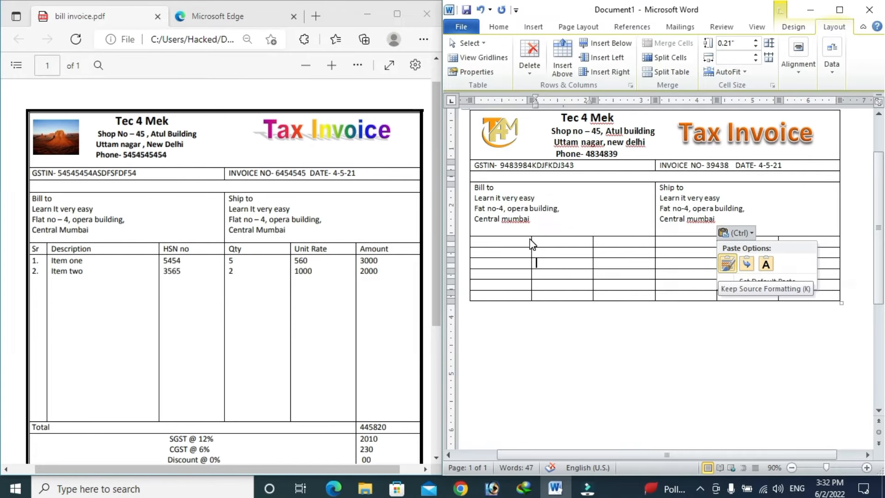
click(567, 232)
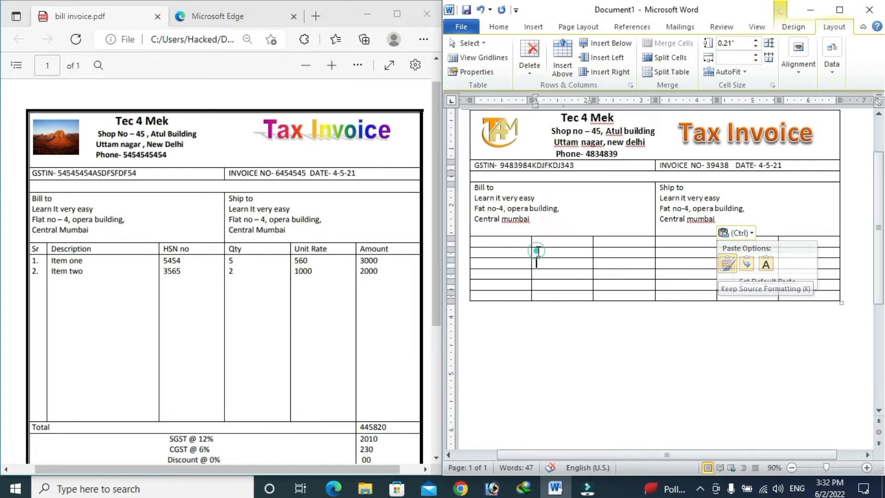
drag(530, 242, 491, 241)
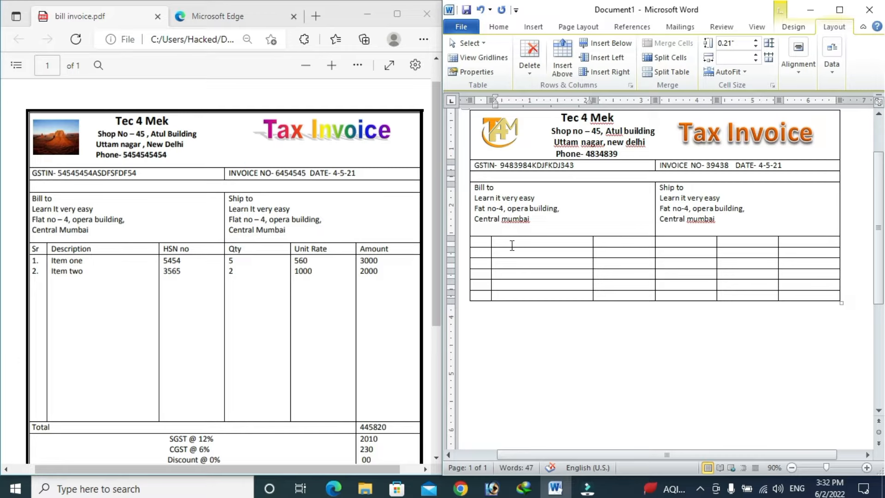
click(483, 241)
text(sr)
key(Tab)
Step: Fill the remaining header cells with Description, HSN no, Qty, Unit rate and Amount
text(descriptio)
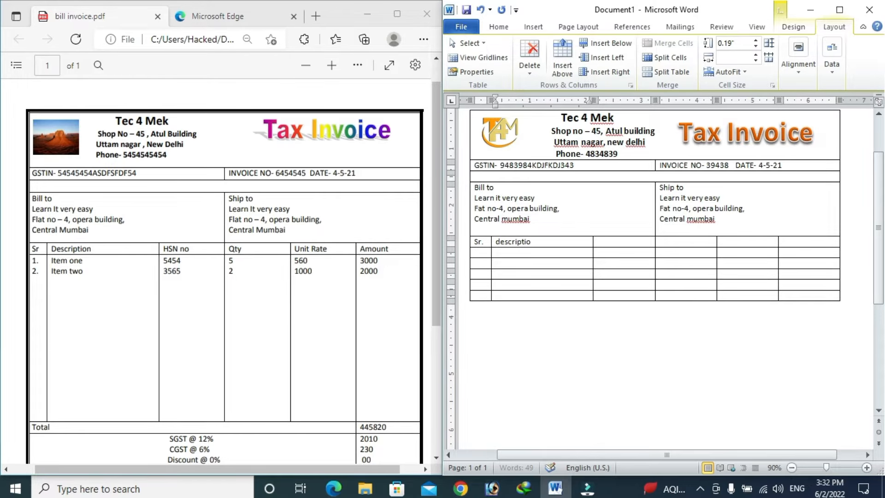
text(n)
key(Tab)
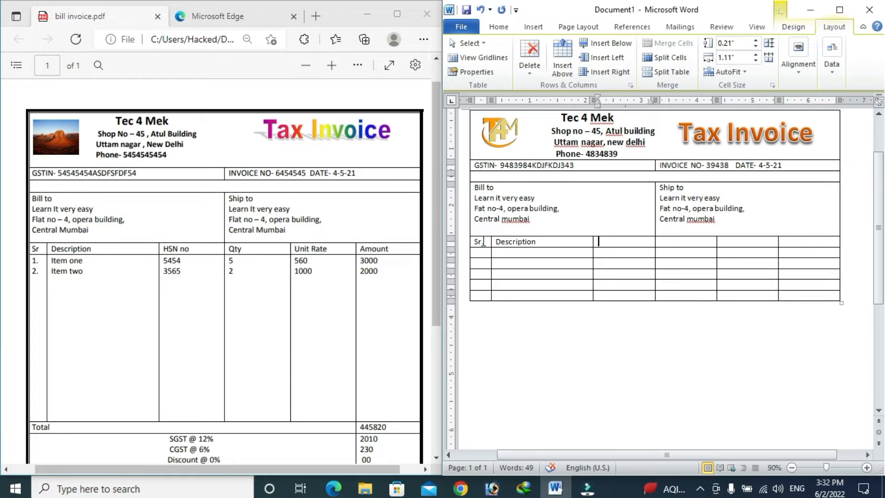
text(HSN no)
key(Tab)
text(Q)
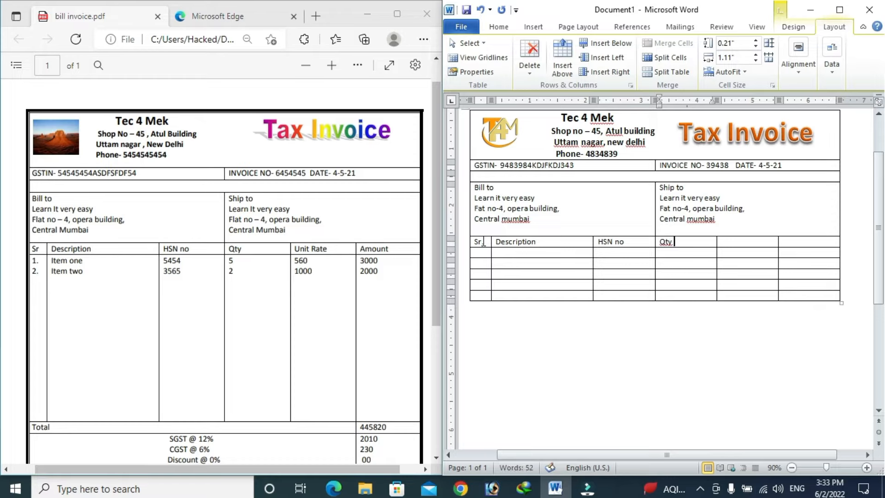
key(Tab)
text(Unit)
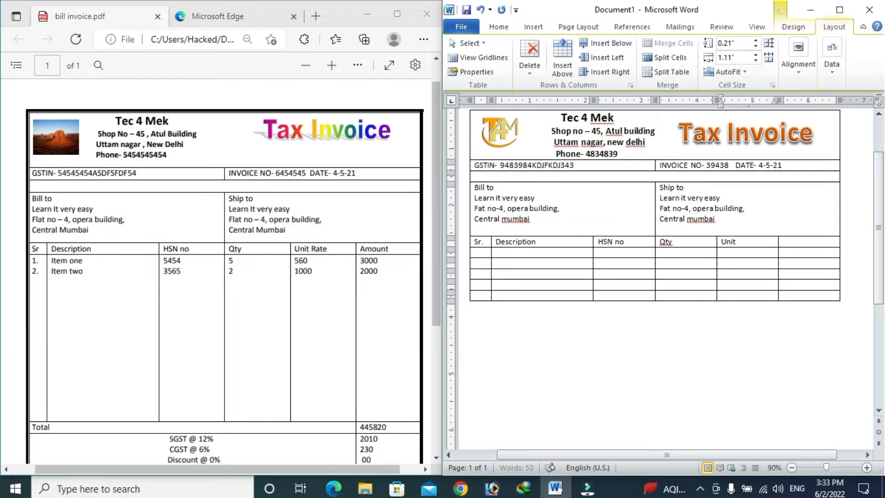
text( rate)
key(Tab)
text(A)
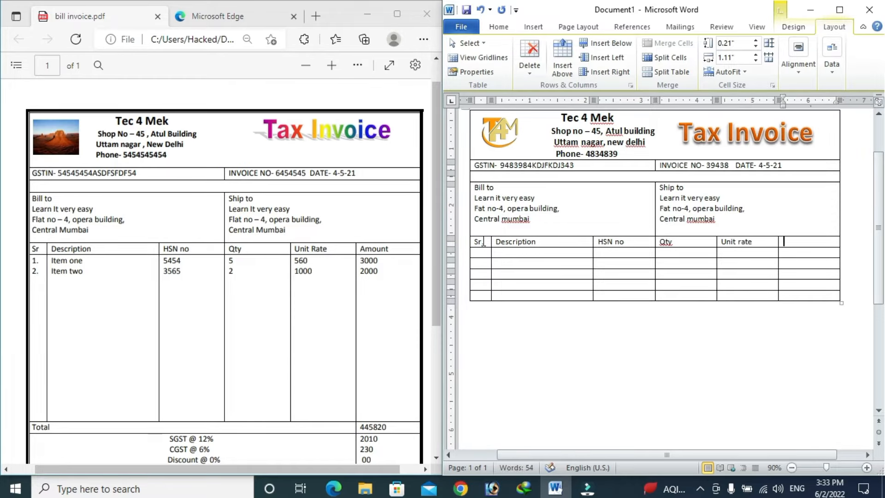
text(mou)
text(t)
key(BackSpace)
key(BackSpace)
text(u)
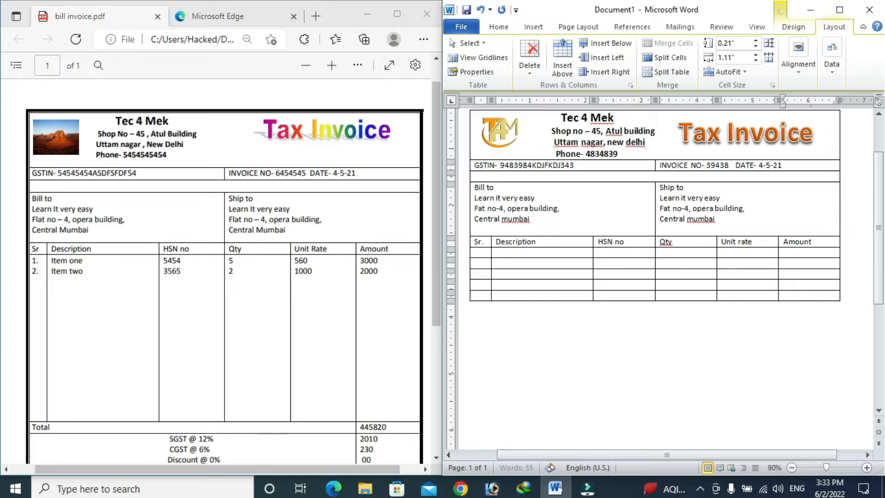
text(nt)
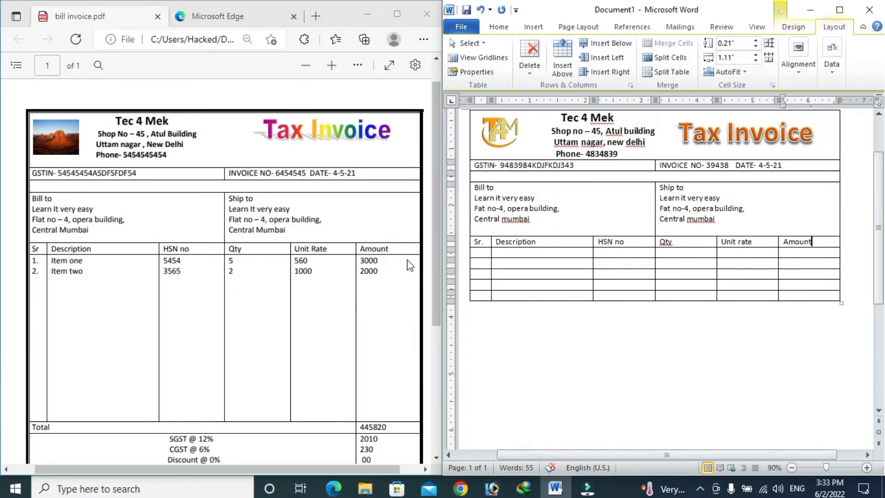
Step: Drag the first item row and the row beneath it much taller
drag(436, 203, 438, 247)
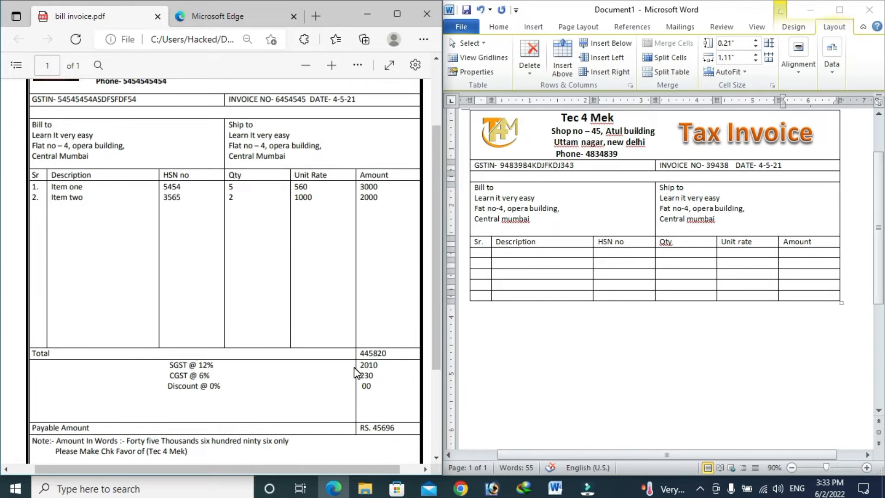
click(532, 256)
drag(539, 340, 543, 360)
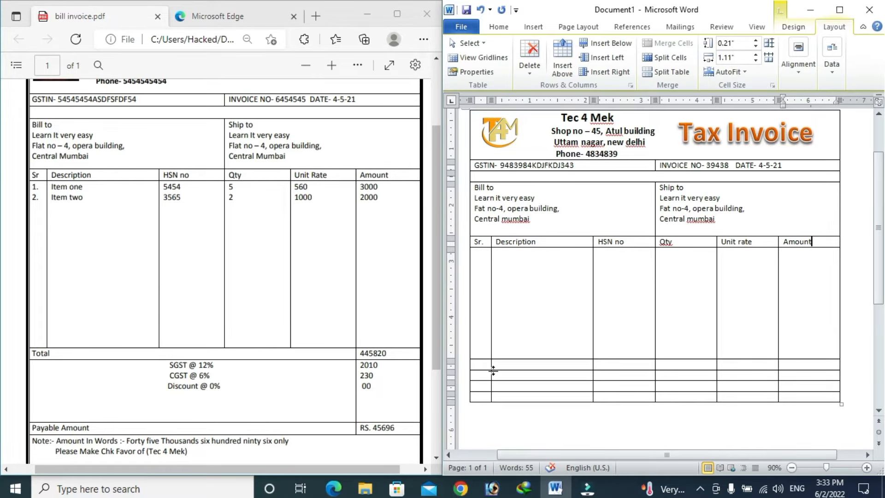
drag(503, 381, 509, 425)
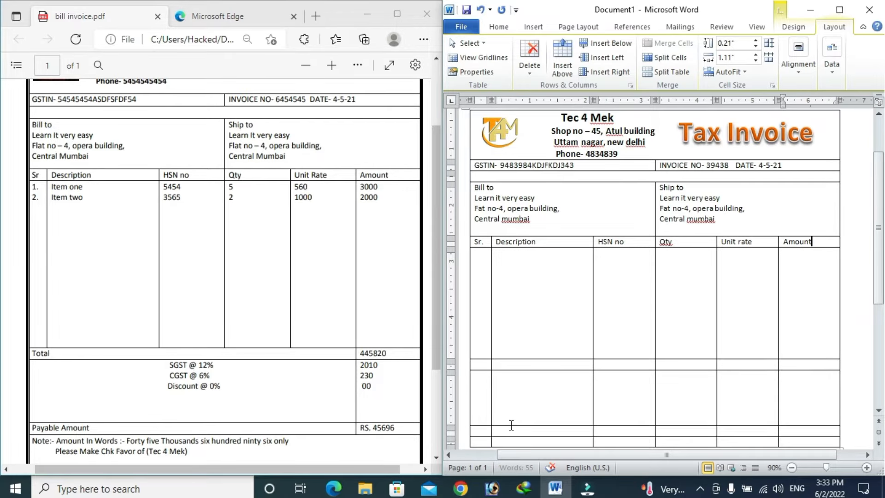
mouse_move(878, 275)
mouse_down()
mouse_move(878, 246)
mouse_move(884, 313)
mouse_move(883, 255)
mouse_move(884, 265)
mouse_up()
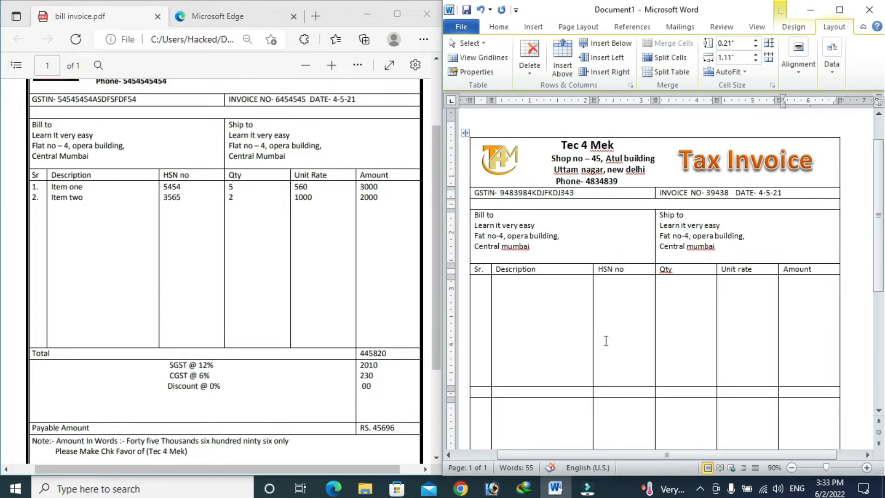
drag(882, 265, 882, 259)
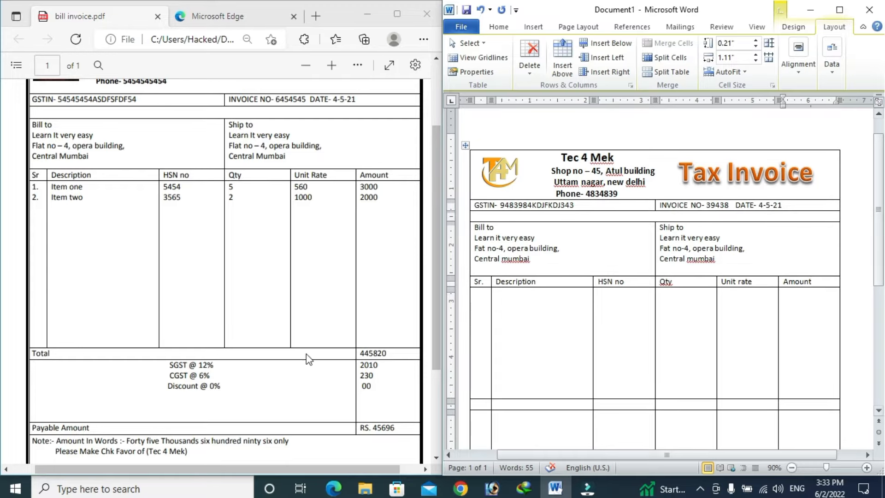
Step: Enter item one: serial 1., HSN 3434, quantity 4, unit rate 500, amount 900
click(481, 292)
text(11.)
key(Tab)
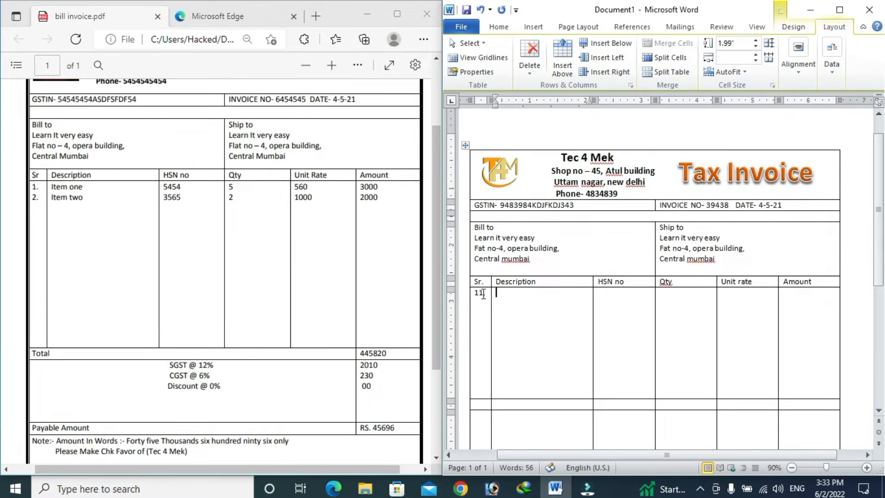
click(483, 294)
key(BackSpace)
key(BackSpace)
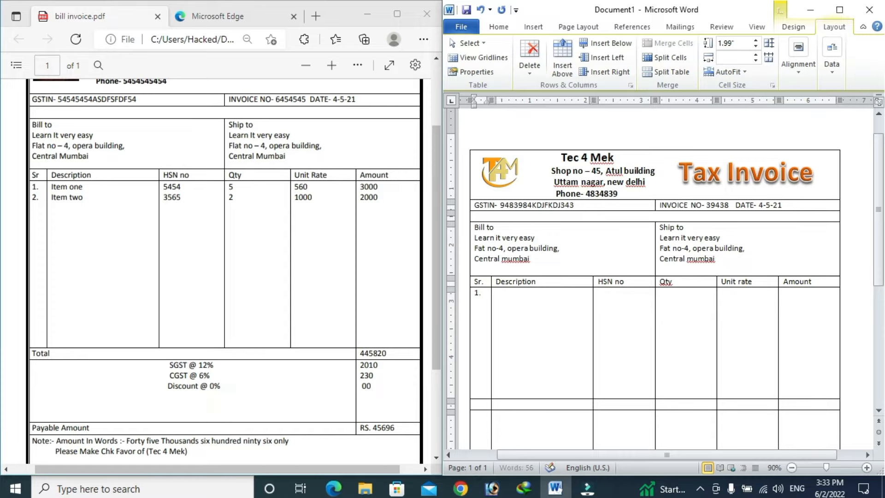
text(.)
click(519, 295)
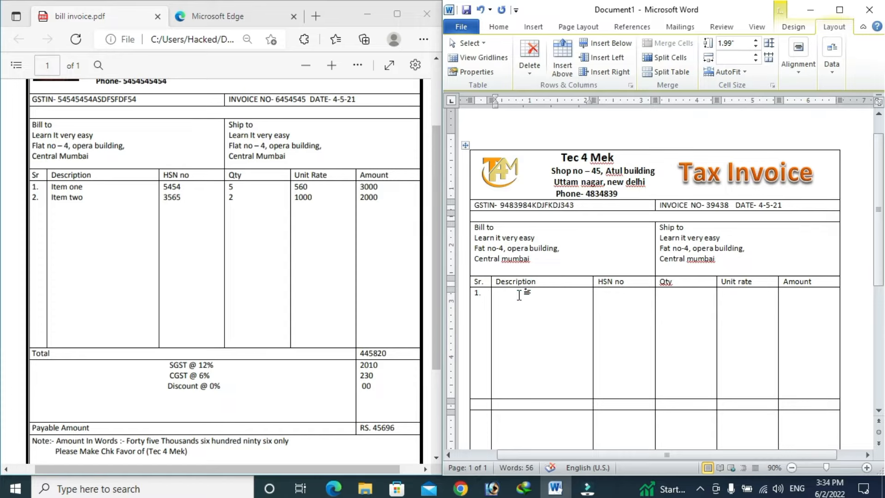
text(item)
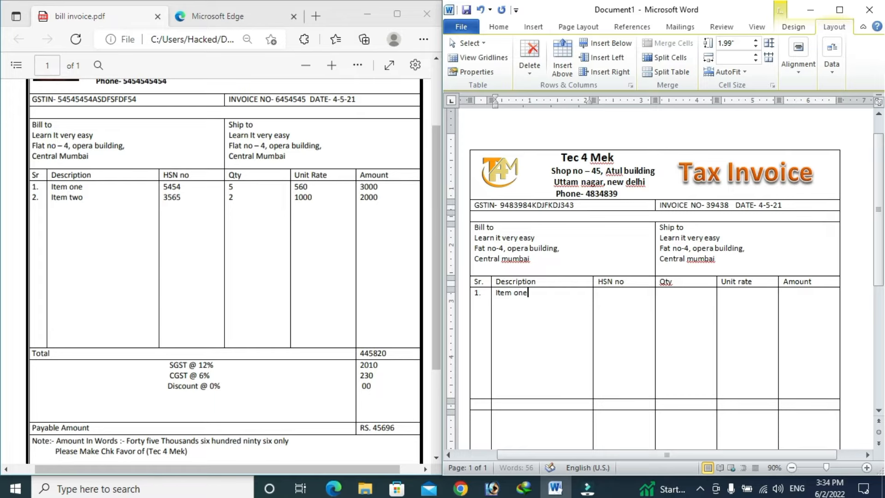
text( one)
key(Tab)
text(3434)
key(Tab)
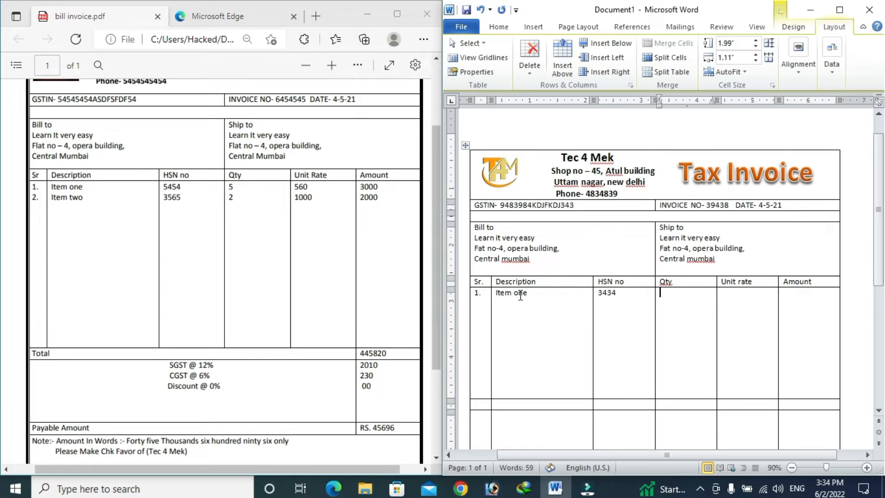
text(4)
key(Tab)
text(500)
key(Tab)
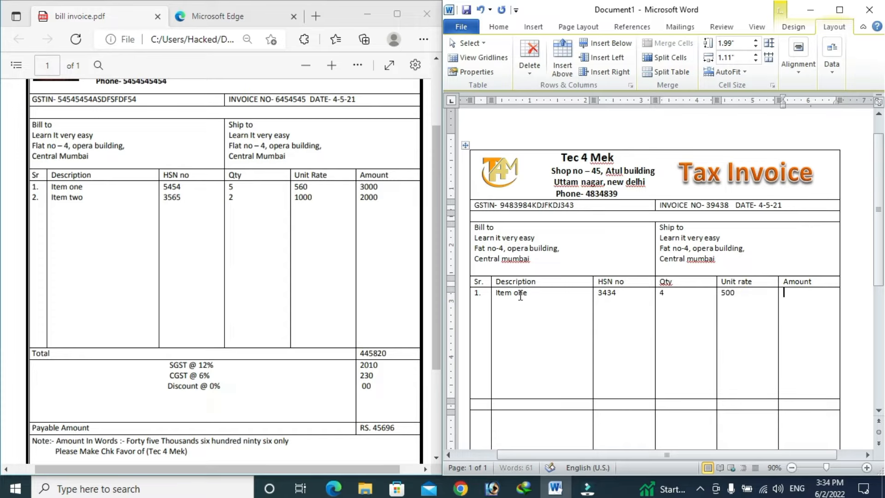
text(900)
Step: Add item two on new lines: serial 2., HSN 387438, quantity 2, unit rate 300
click(479, 307)
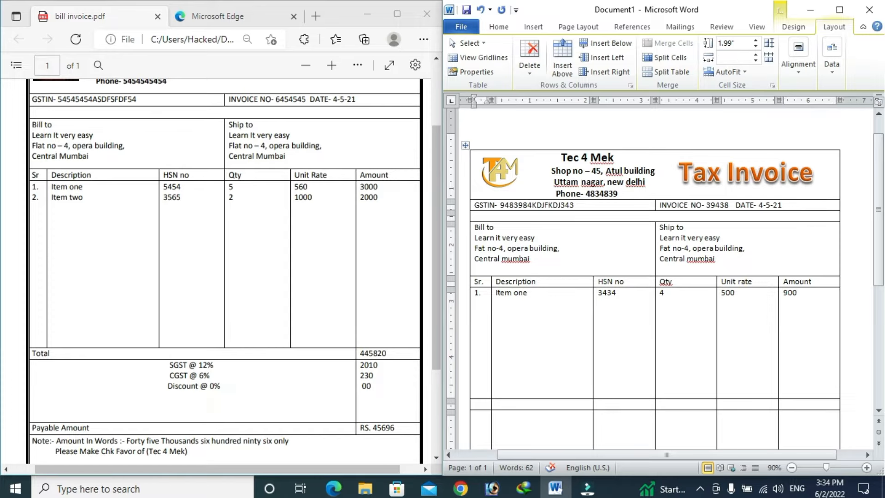
text(2.)
click(493, 308)
key(Right)
key(Return)
text(i)
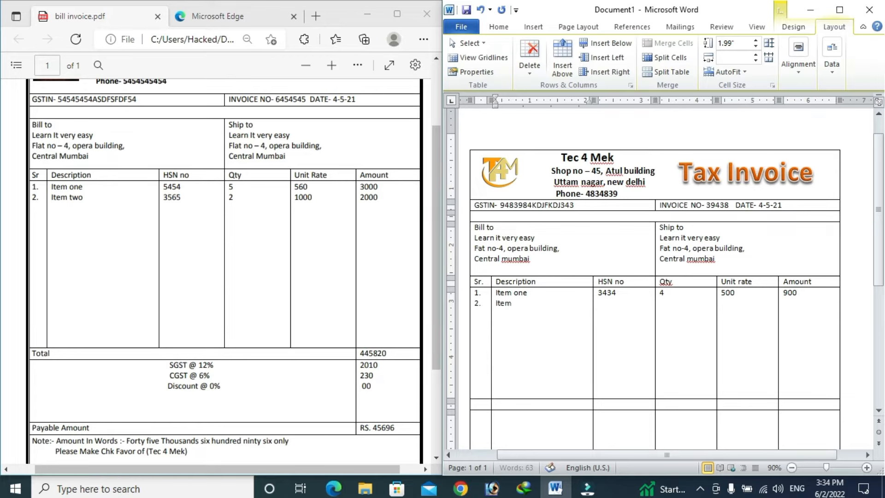
text(tem two)
key(Tab)
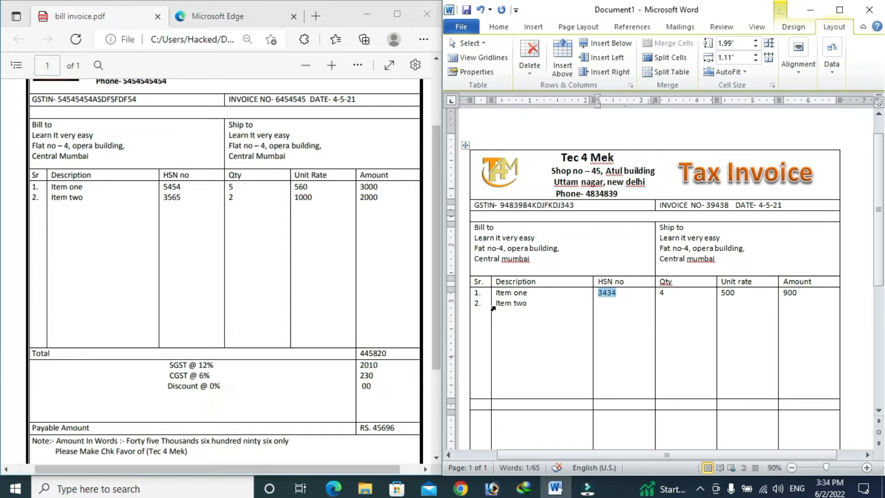
key(Right)
key(Return)
text(387438)
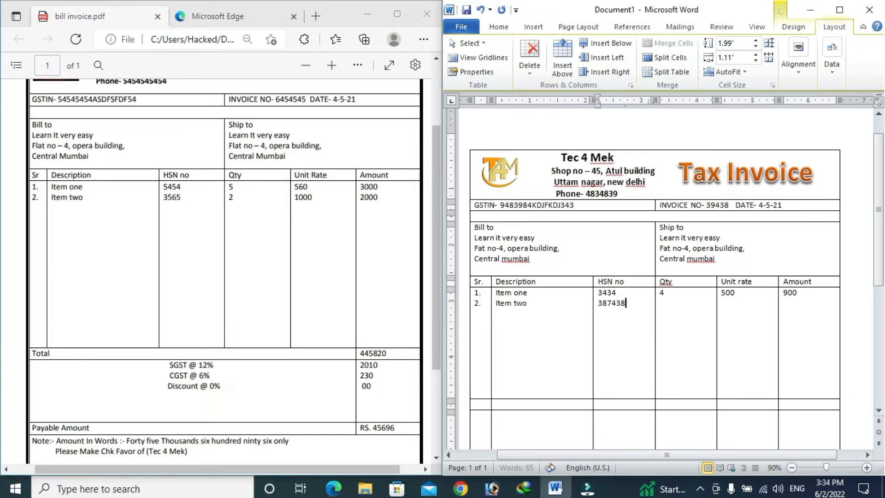
key(Tab)
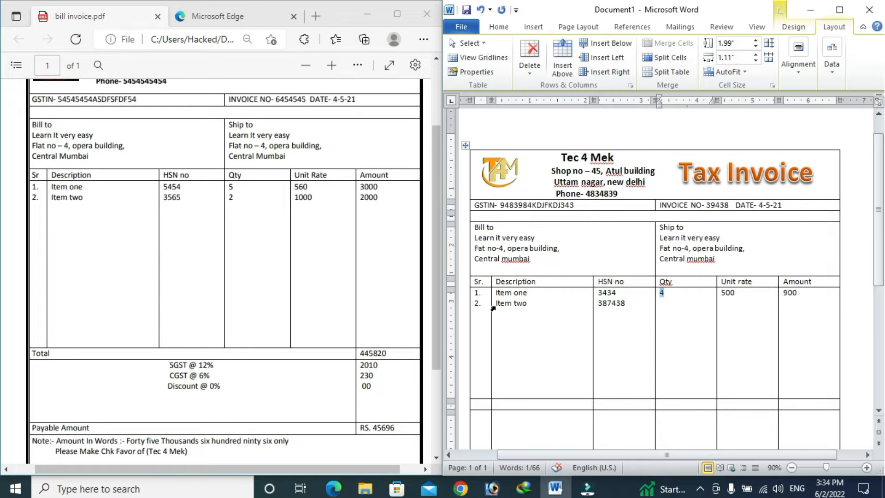
key(Right)
key(Return)
text(2)
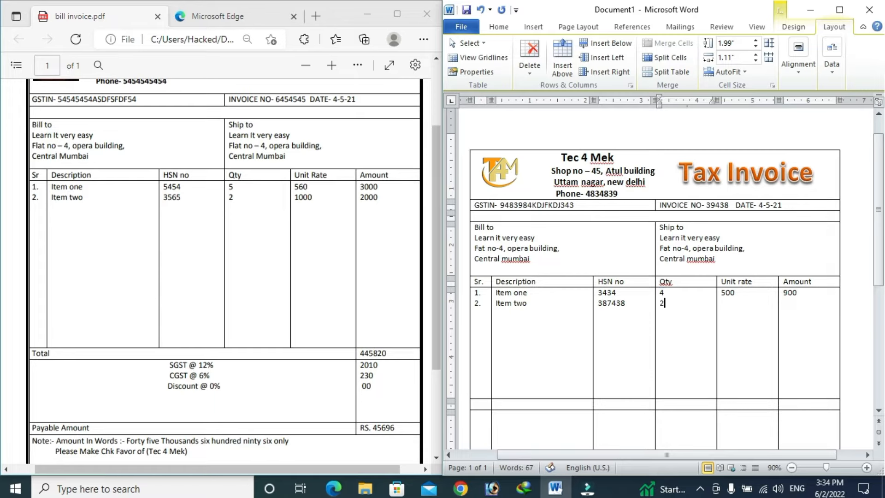
key(Tab)
key(Right)
text(300)
key(Tab)
key(Right)
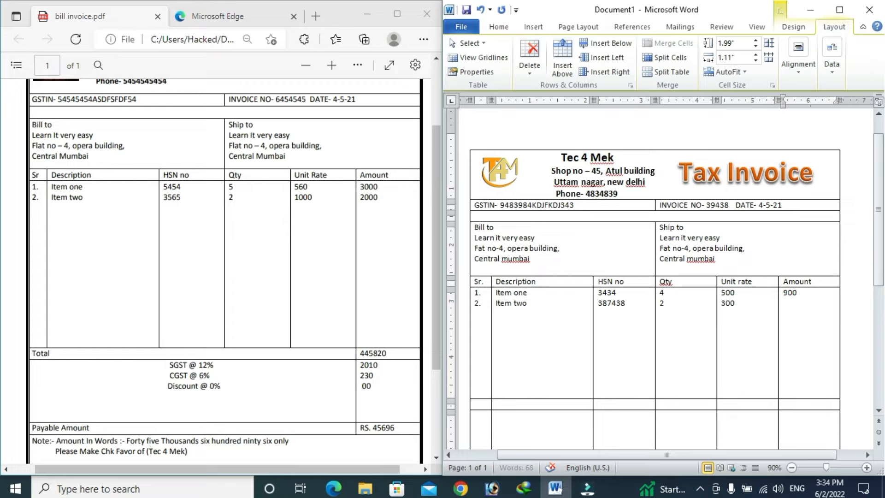
key(Return)
Step: Enter 5000 as item two's amount and merge the next row's cells from Sr through Unit rate
text(5000)
drag(880, 235, 882, 275)
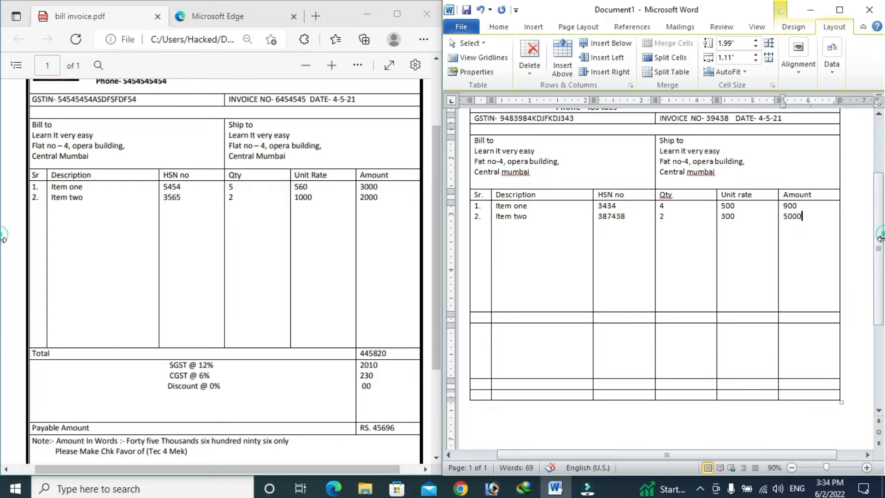
click(478, 318)
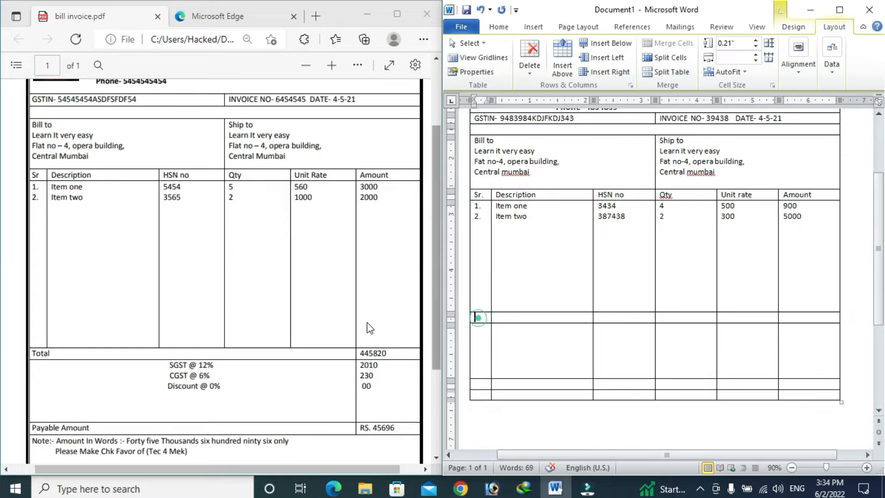
click(480, 318)
drag(498, 318, 731, 322)
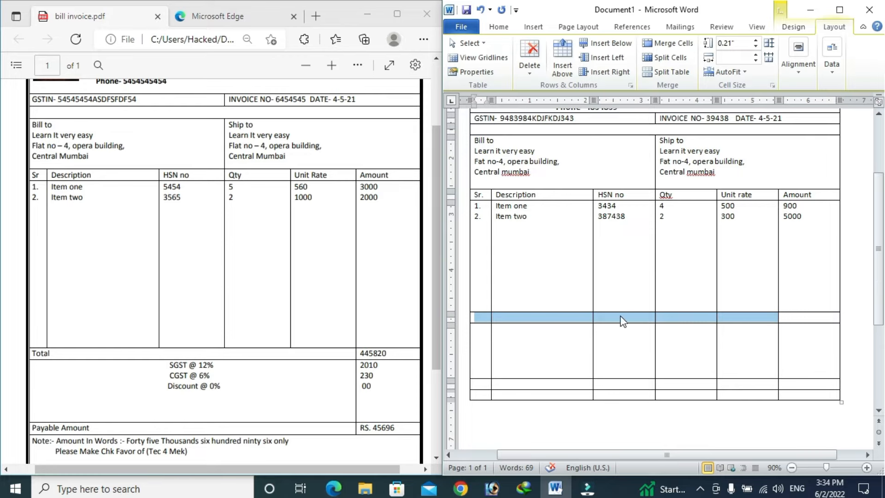
click(673, 43)
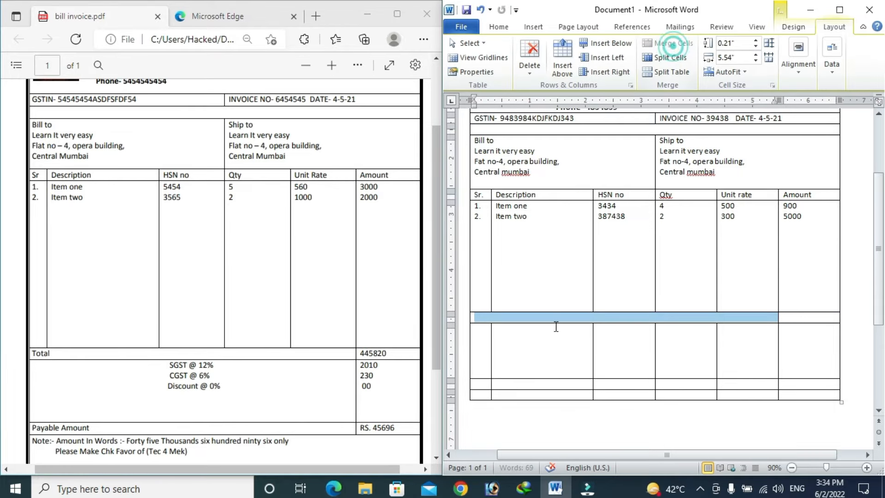
Step: Label the merged cell 'Total' with 60500 in Amount, then scroll the reference invoice to its footer
click(507, 318)
text(t)
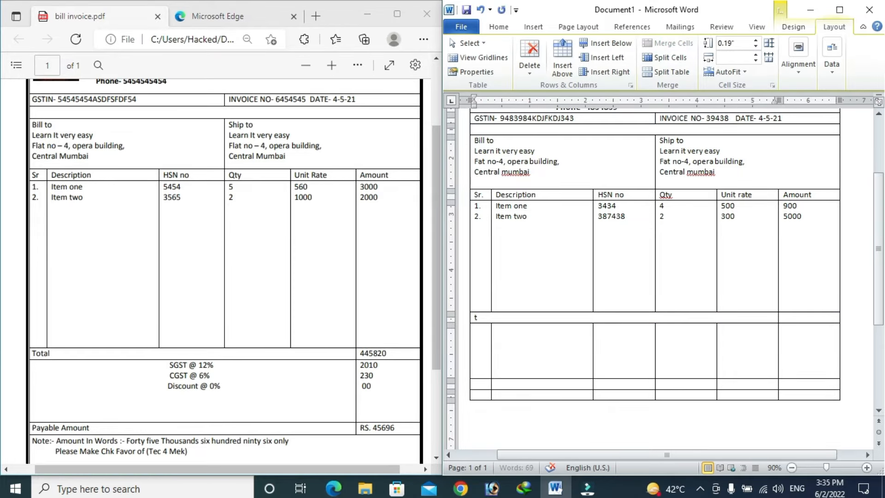
text(otal)
key(Tab)
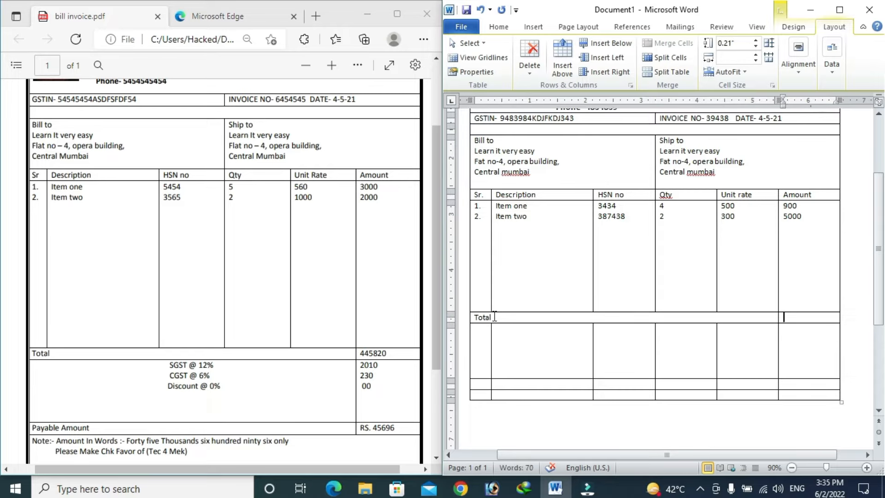
text(60500)
click(436, 239)
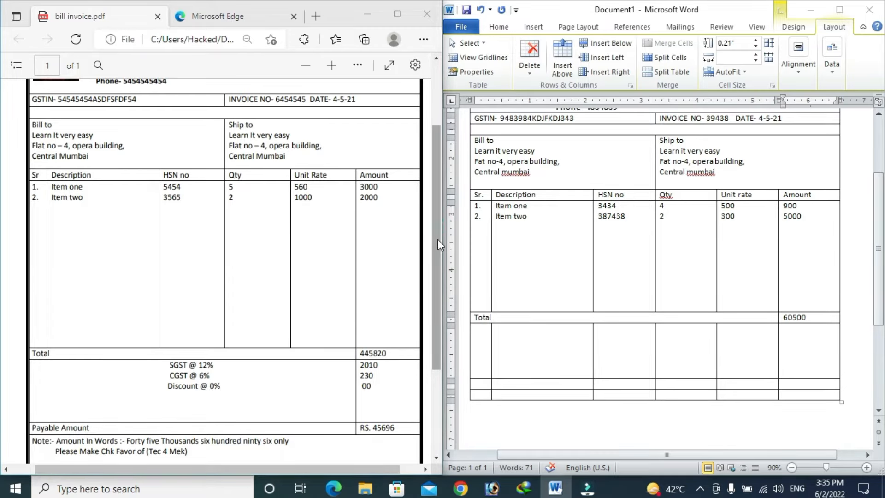
scroll(438, 240, down, 2)
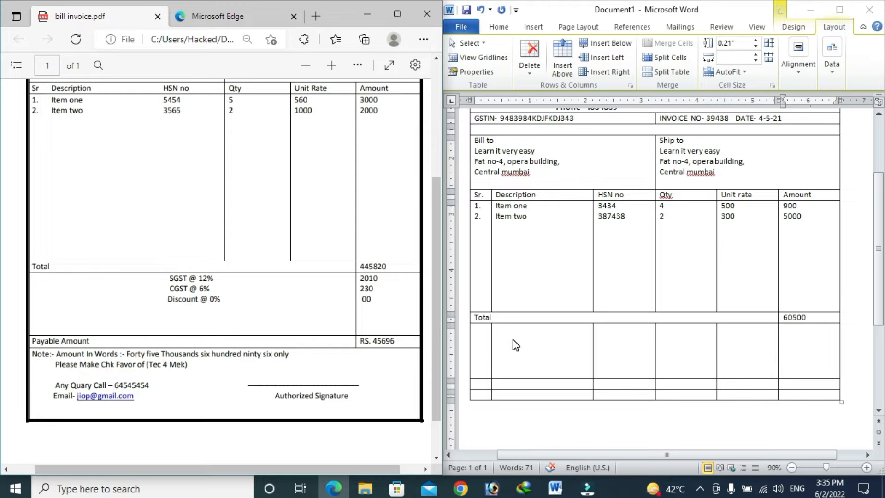
Step: Merge the row below Total up to Unit rate and enter SGST @ 12% with amount 300
drag(486, 349, 759, 346)
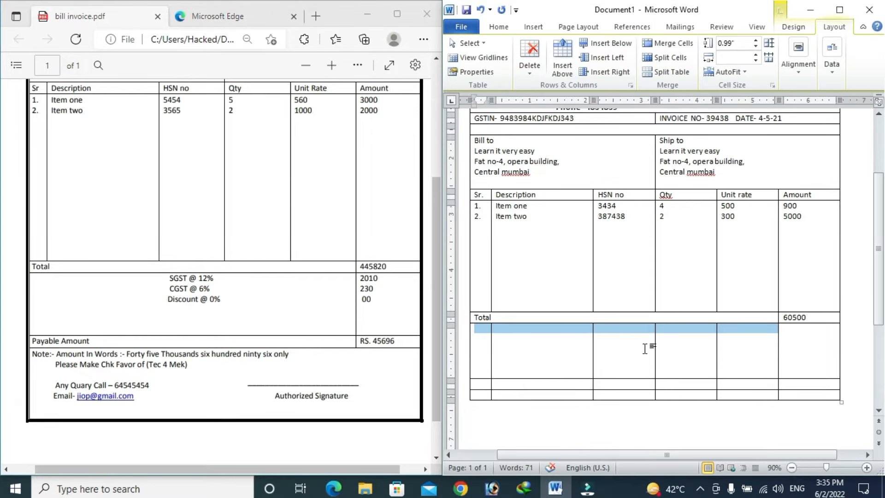
click(674, 43)
click(595, 334)
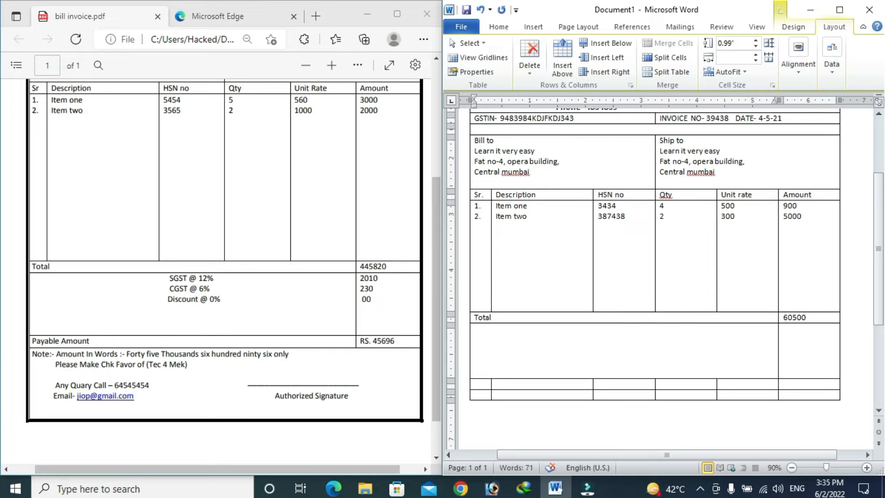
text(SGST @ 12%)
key(Tab)
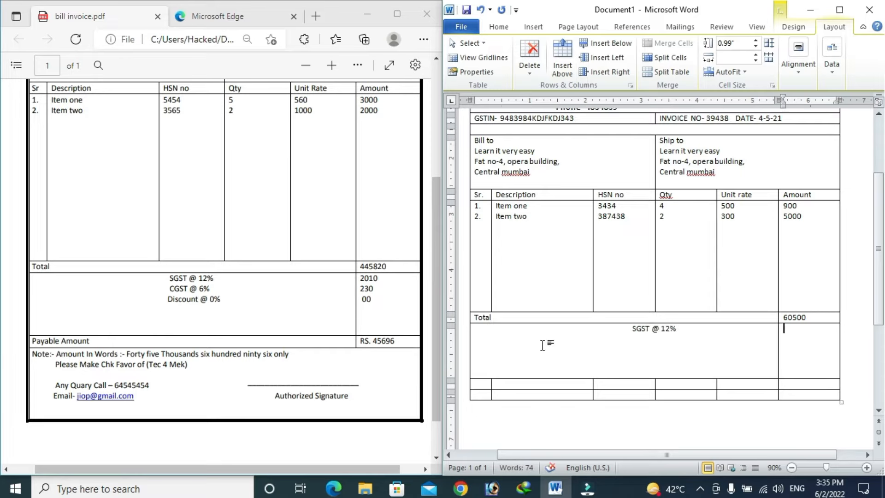
text(300)
Step: Add CGST @ 6% with amount 309 beneath the SGST line
click(699, 328)
text(C)
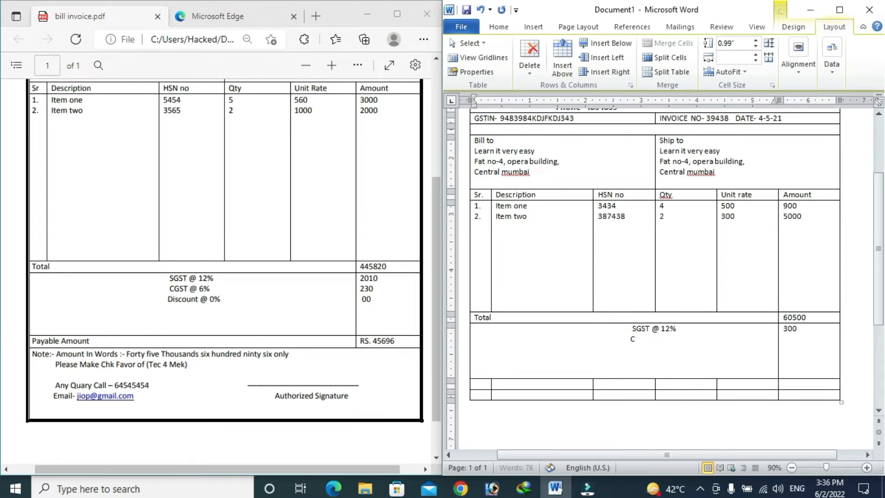
text(SGST @ 6%)
key(Tab)
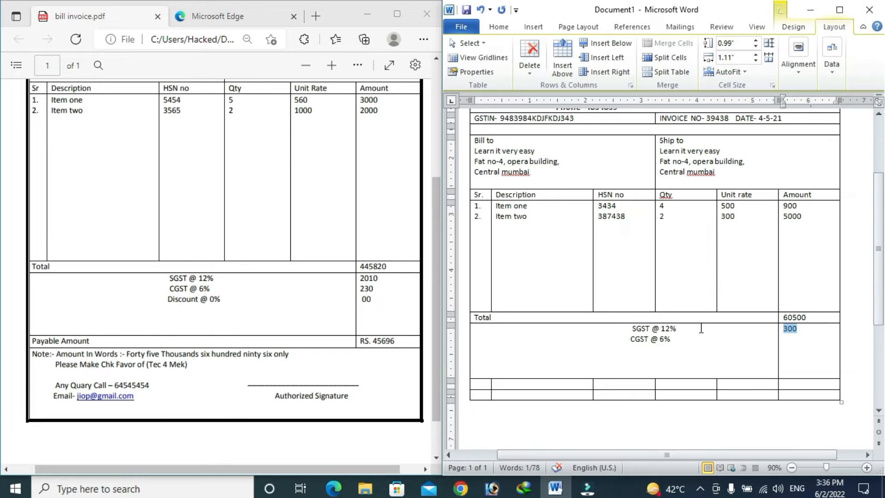
key(Right)
key(Return)
text(30)
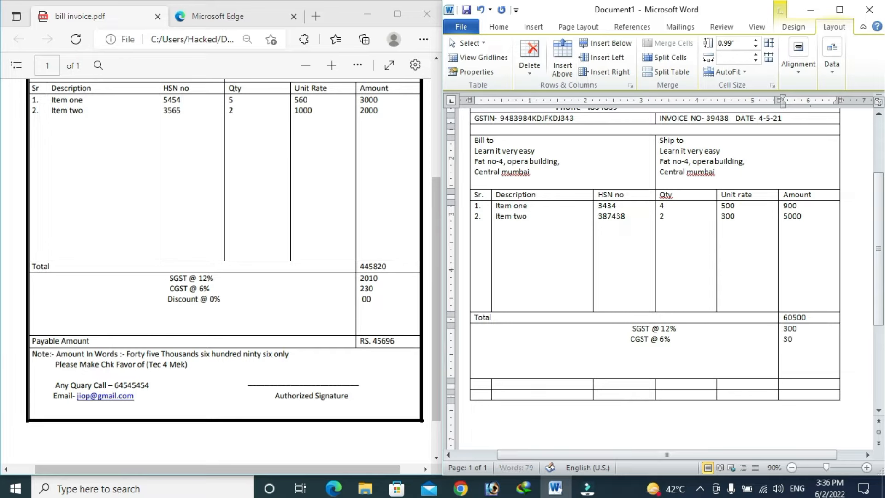
text(9)
Step: Add Discount @ 10% with amount 50 below the CGST line
click(629, 343)
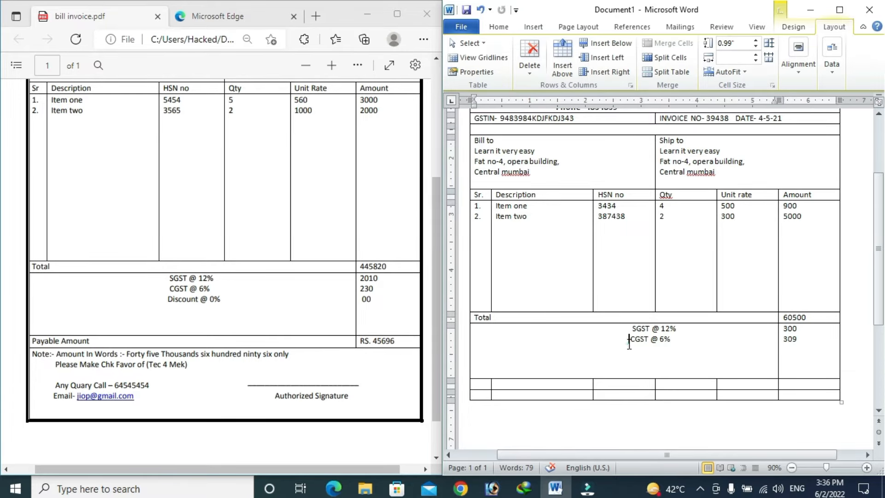
click(681, 341)
key(Return)
text(Discount @)
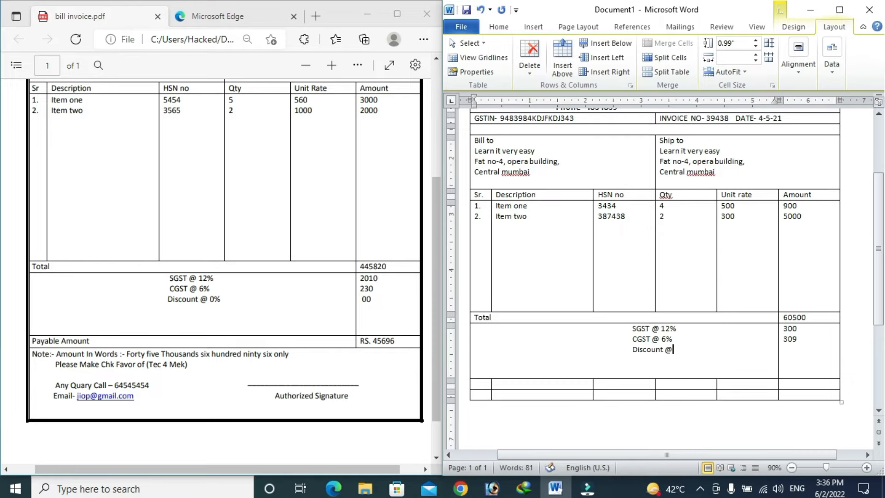
text( 10%)
key(Tab)
click(818, 338)
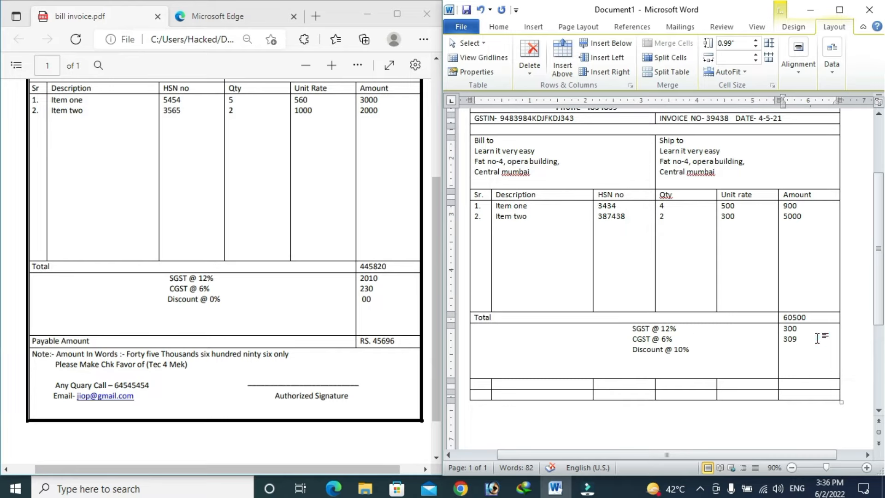
key(Return)
text(50)
Step: Merge the row below the tax lines and enter 'Payable amount' with 46000
drag(484, 383, 741, 381)
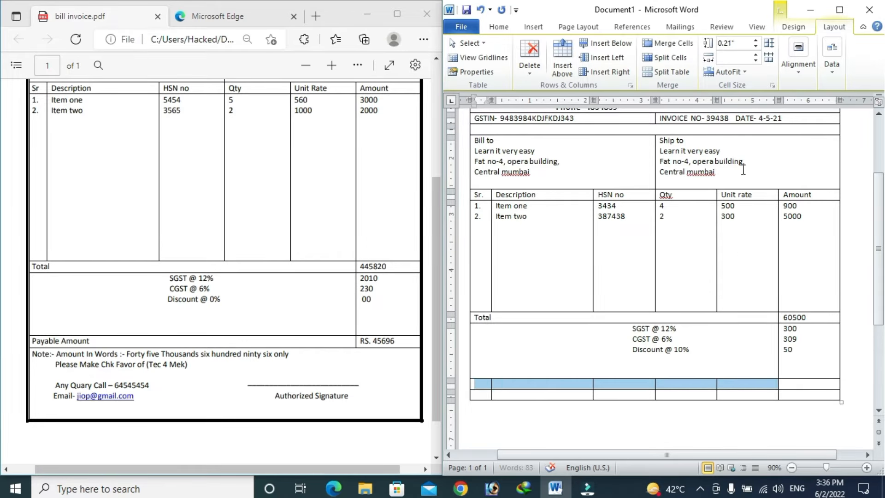
click(668, 42)
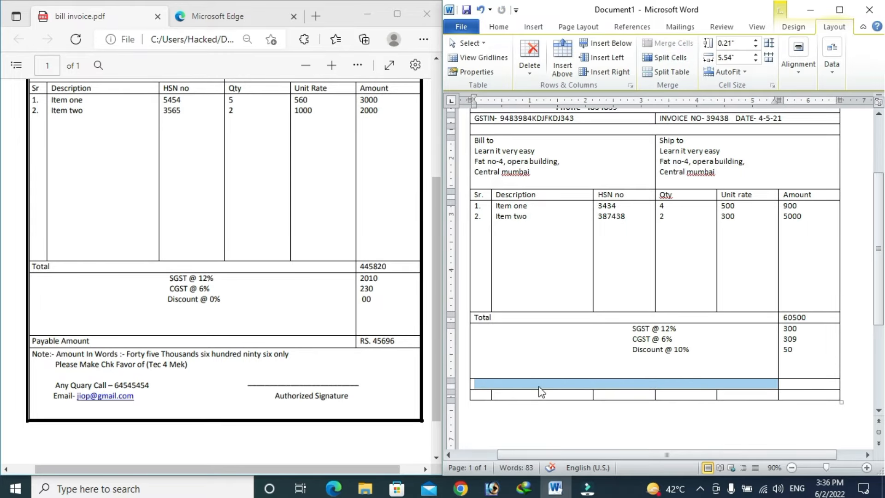
click(537, 386)
text(P)
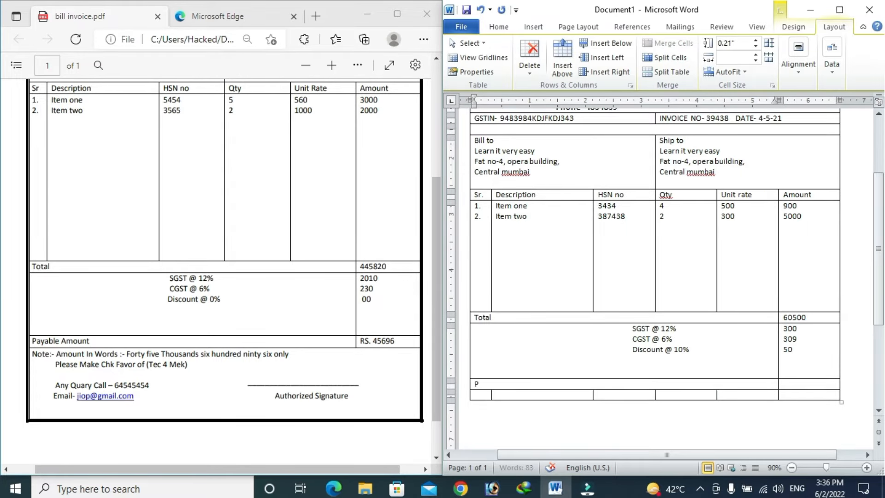
text(ayble Am)
key(BackSpace)
key(BackSpace)
key(BackSpace)
text(able amount)
key(Tab)
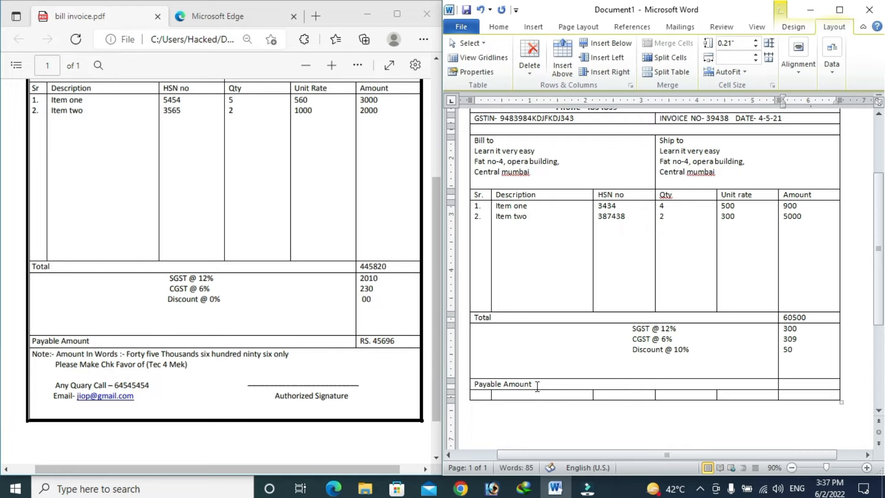
text(46000)
Step: Merge the table's bottom row into one cell and drag it taller
drag(482, 396, 816, 393)
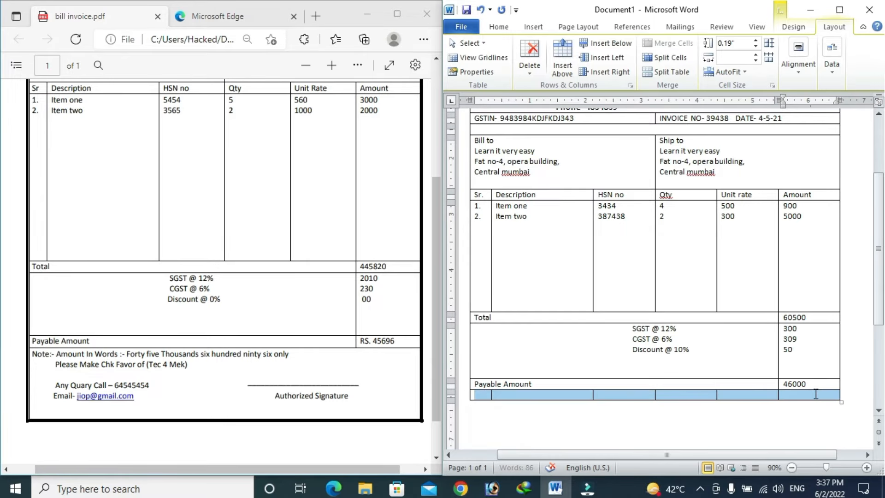
click(668, 43)
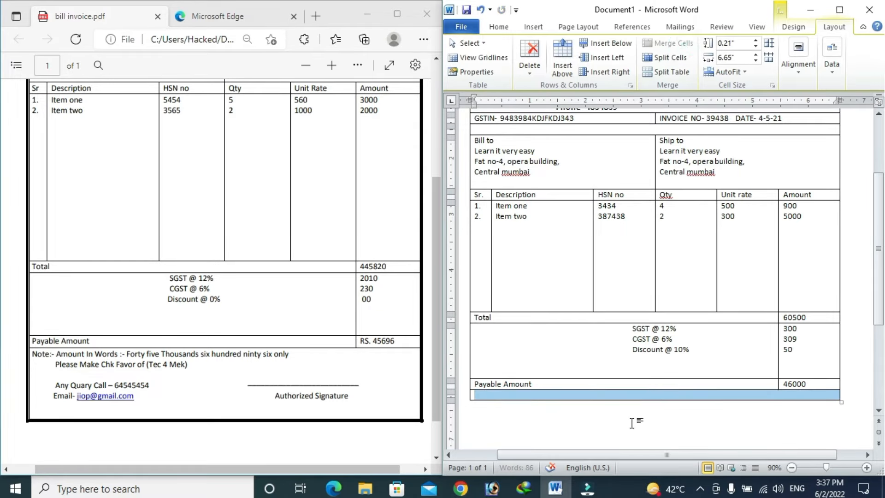
drag(624, 400, 642, 432)
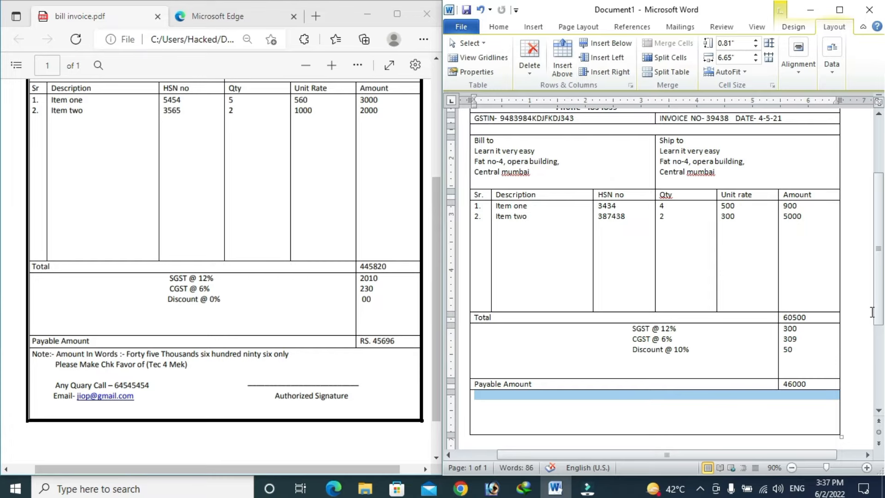
scroll(872, 312, down, 5)
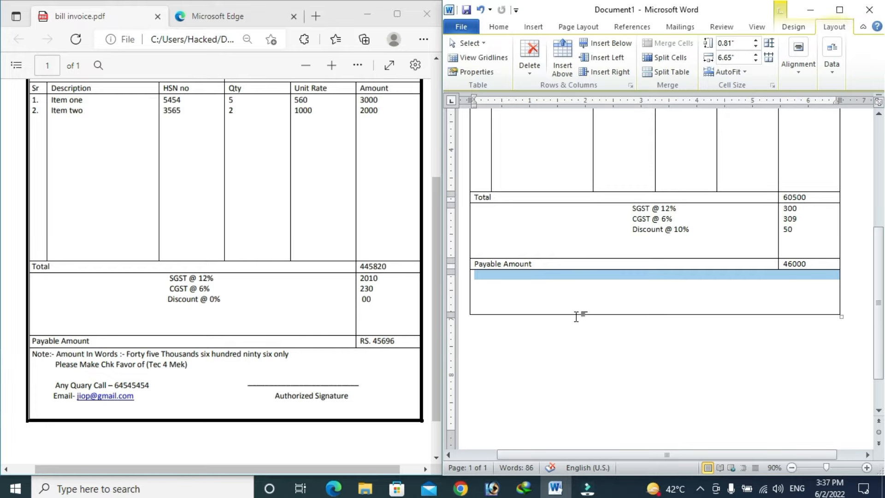
Step: Type 'Note:- Amount in words :- forty six thousands only' in the bottom cell
drag(576, 315, 580, 321)
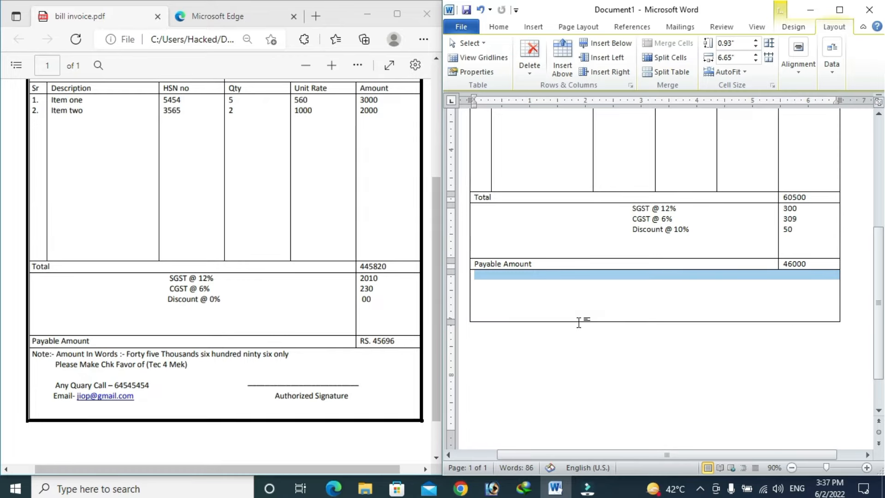
click(513, 289)
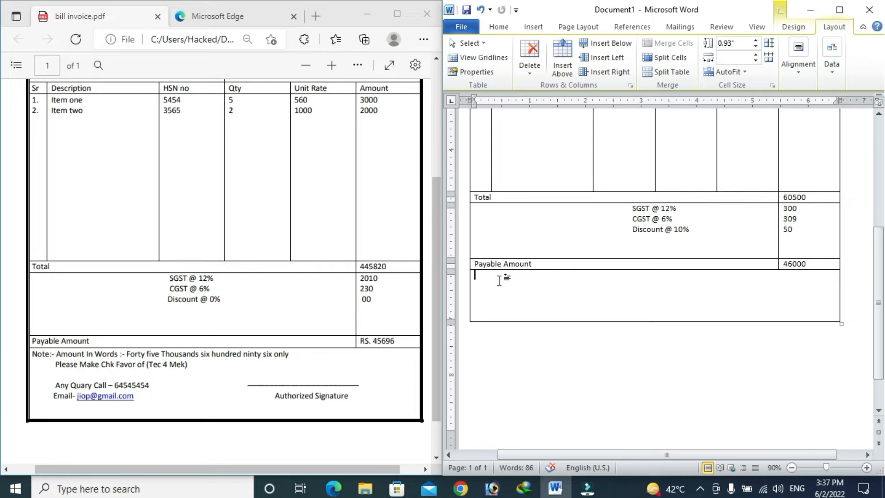
text(Note:- aml)
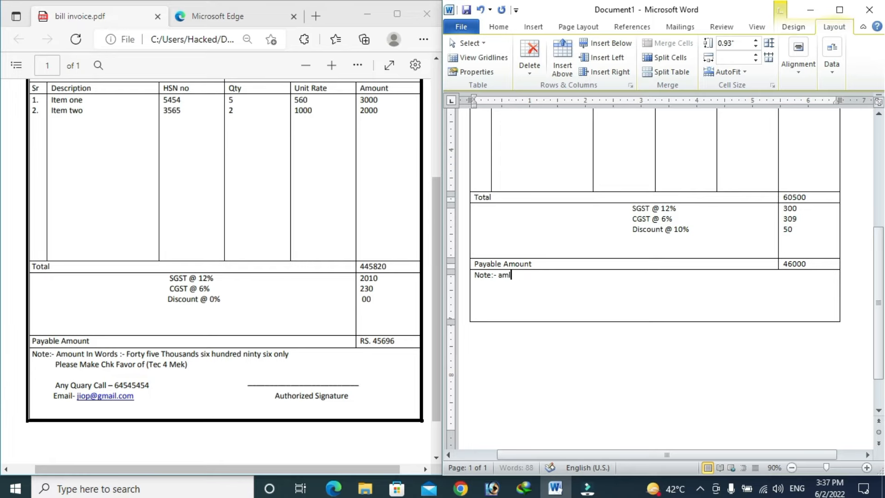
text(utAmounte)
key(BackSpace)
text(in words :- forty si)
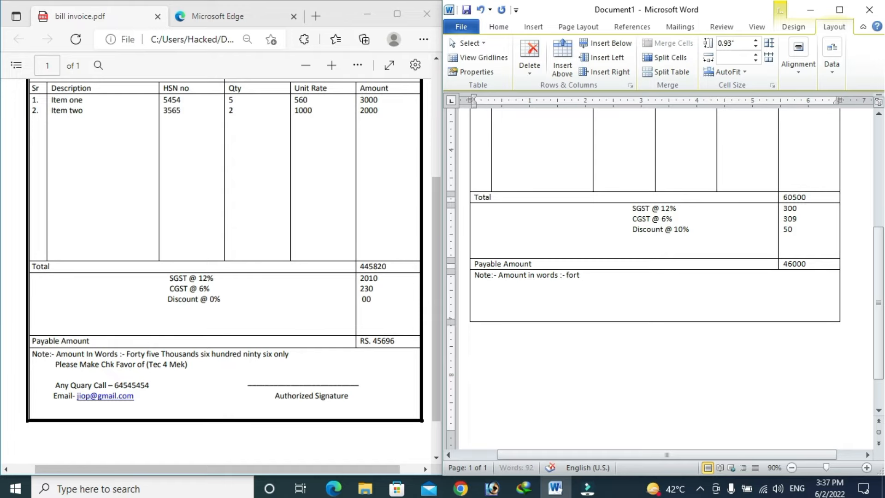
text(x thousands only)
Step: Add 'Please make chk favor of (Tec 4 Mek)' and begin an 'Any query' line
key(Return)
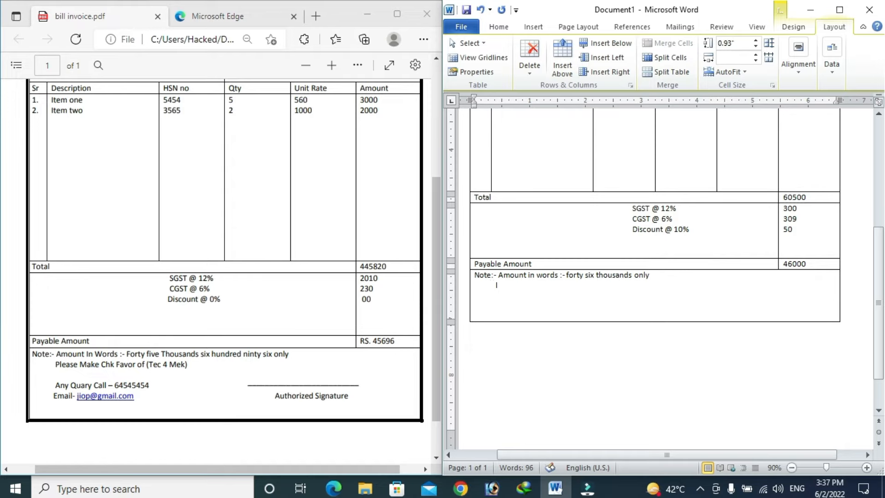
text(Please make chn)
key(BackSpace)
text(k favor of )
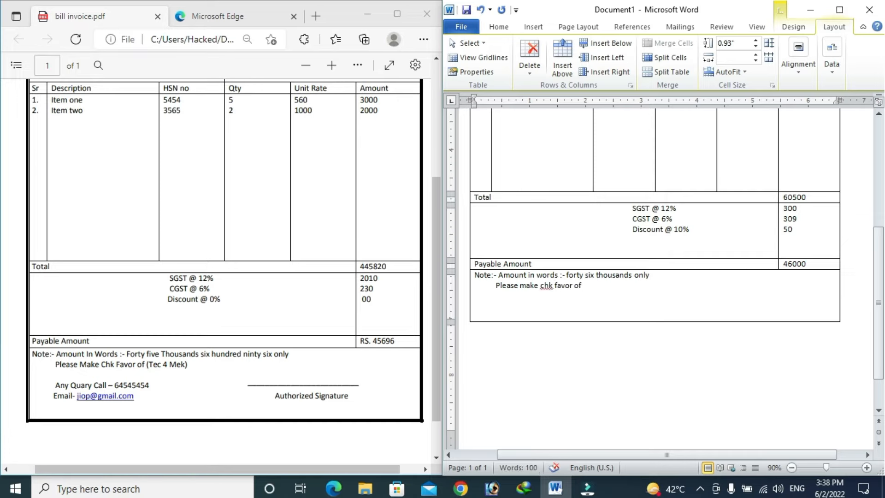
text((Tec 4 Mek))
key(Return)
text(Any qa)
Step: Add the queries phone-number line and e-mail contact line to the note cell, then make the row taller to fit
key(BackSpace)
text(uary )
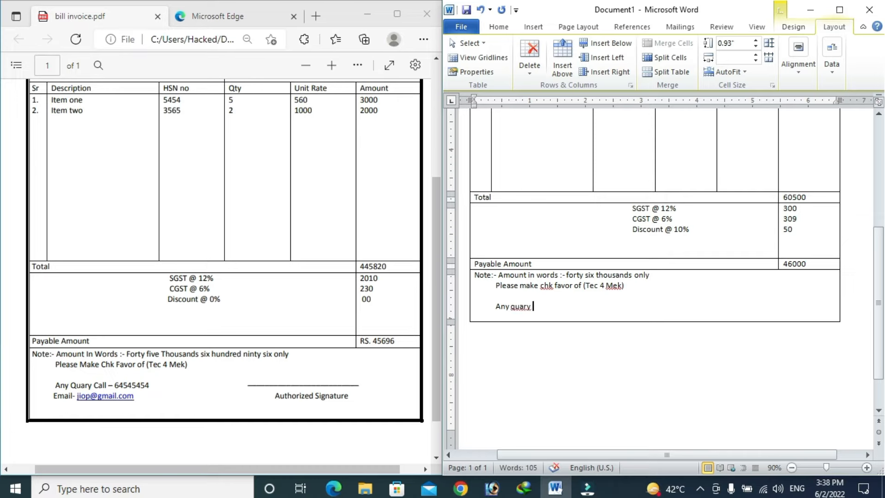
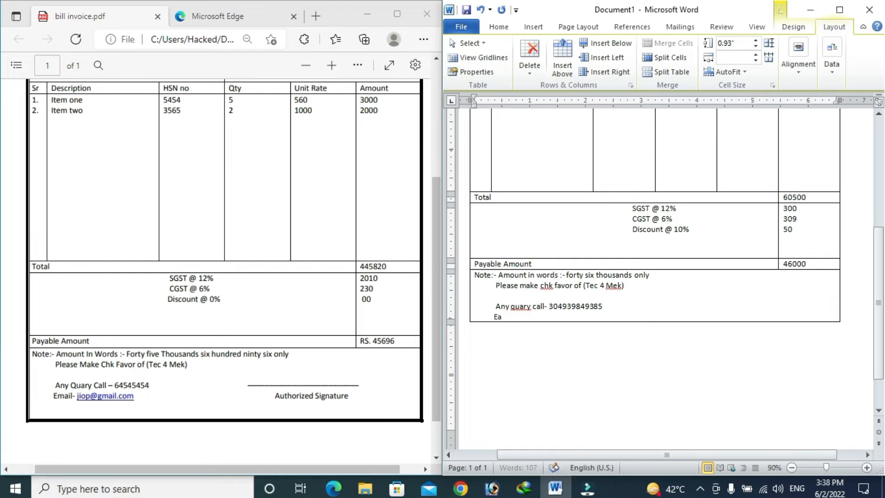
text(Eamil - )
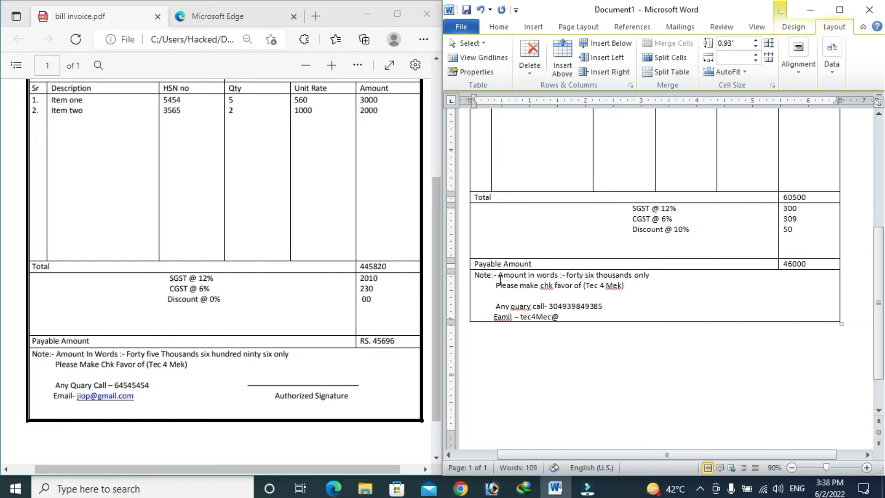
drag(635, 321, 635, 329)
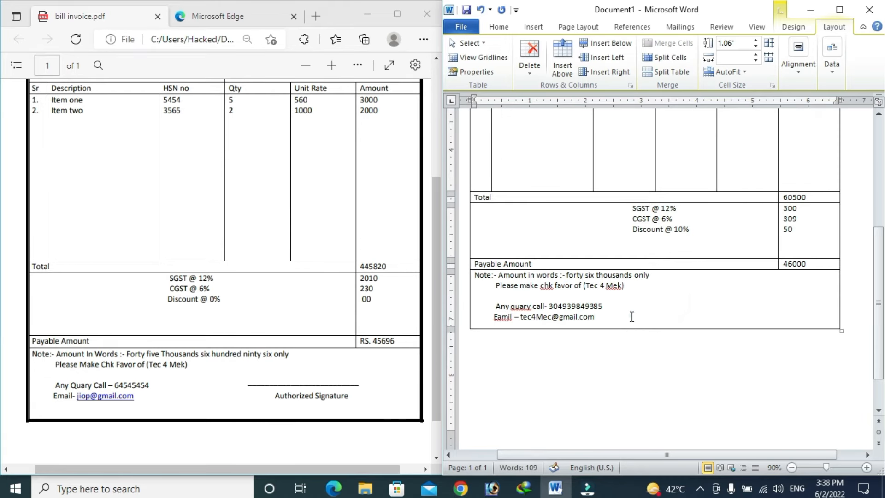
click(631, 316)
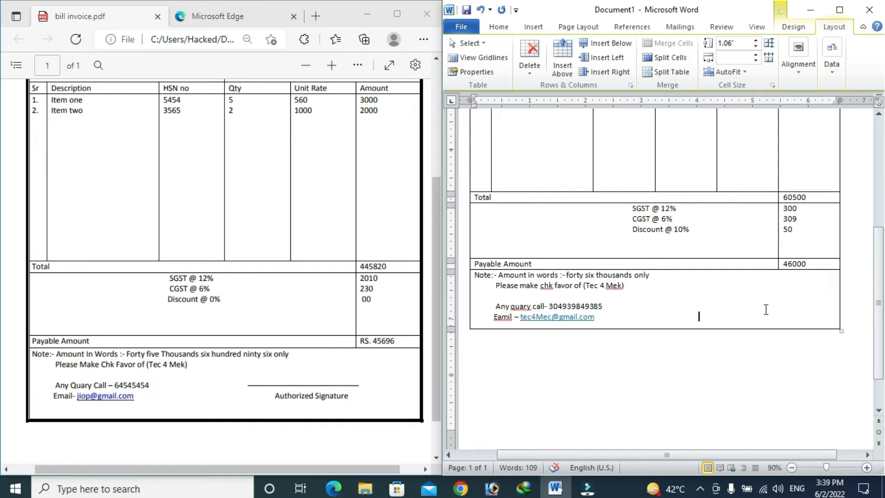
Step: Add 'Authorized Signature' with an underscore signature line above it, then maximize the Word window
text(Authorized Signatu)
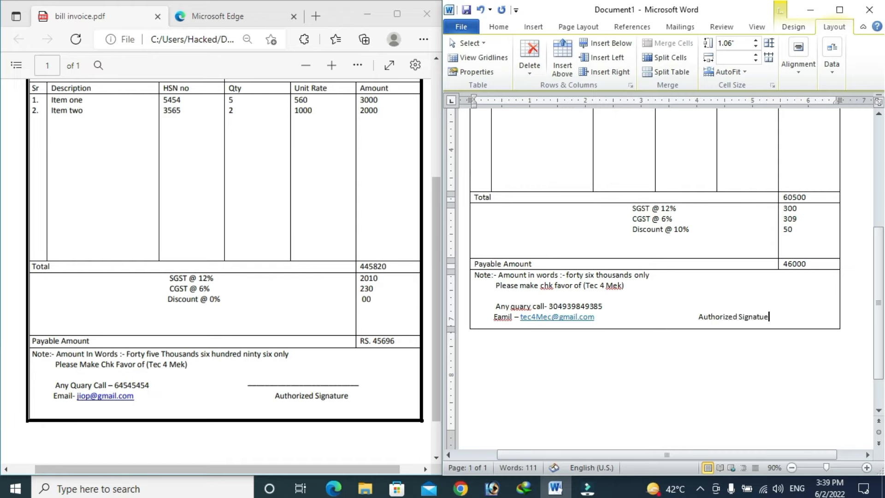
text(re)
click(701, 306)
text(________________________)
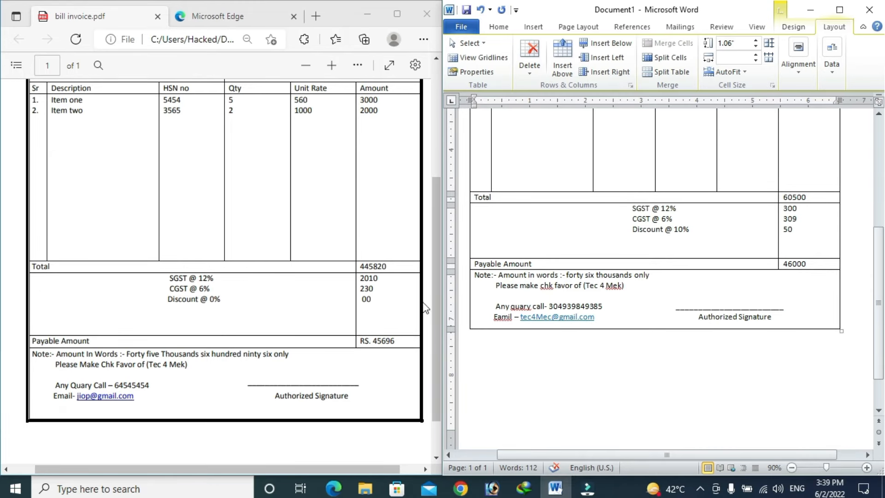
drag(434, 269, 426, 131)
click(839, 10)
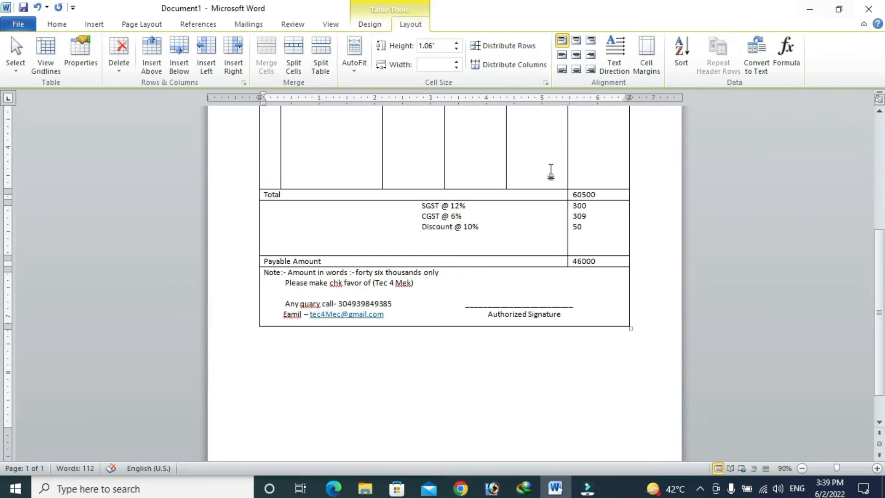
Step: Scroll through the invoice and zoom out until the whole page fits on screen
scroll(880, 272, up, 10)
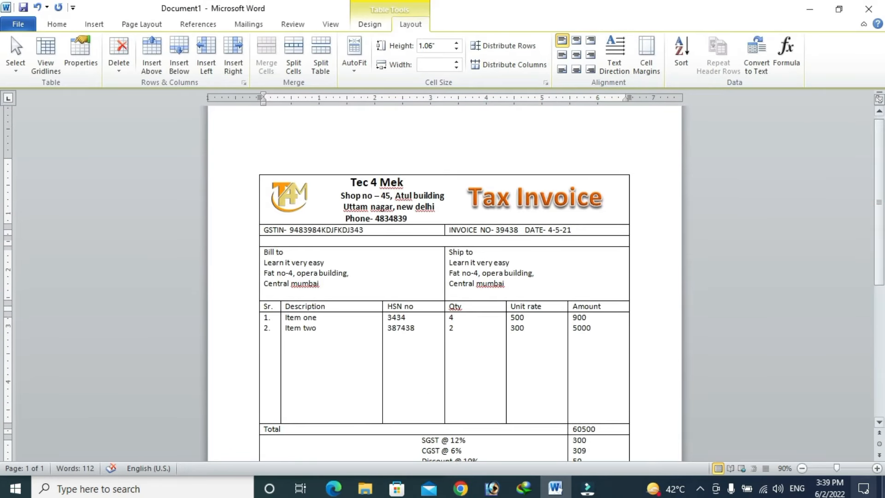
click(877, 468)
scroll(3, 224, down, 3)
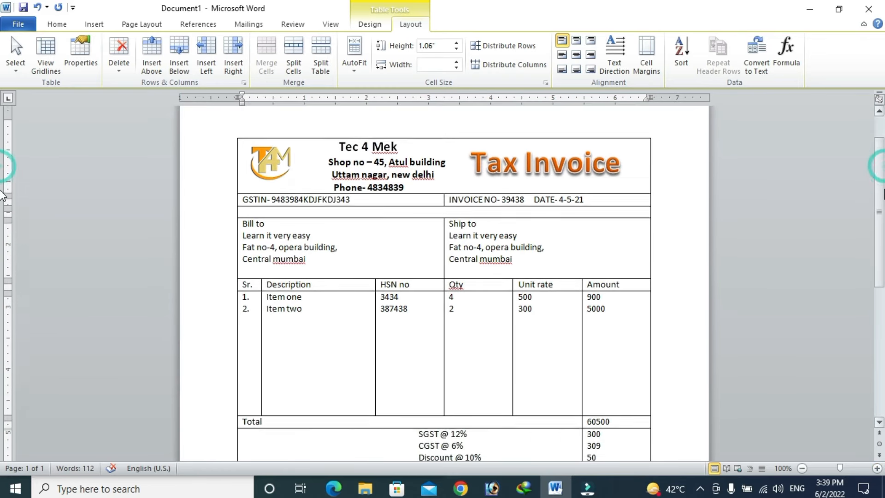
mouse_move(884, 219)
mouse_down()
mouse_move(883, 274)
mouse_move(881, 186)
mouse_move(881, 208)
mouse_up()
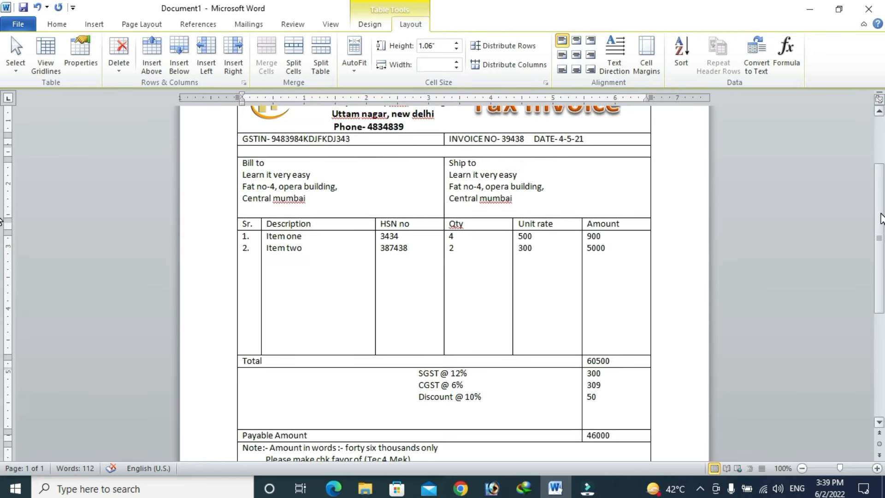
click(802, 468)
click(803, 469)
click(803, 468)
click(802, 468)
scroll(236, 282, down, 3)
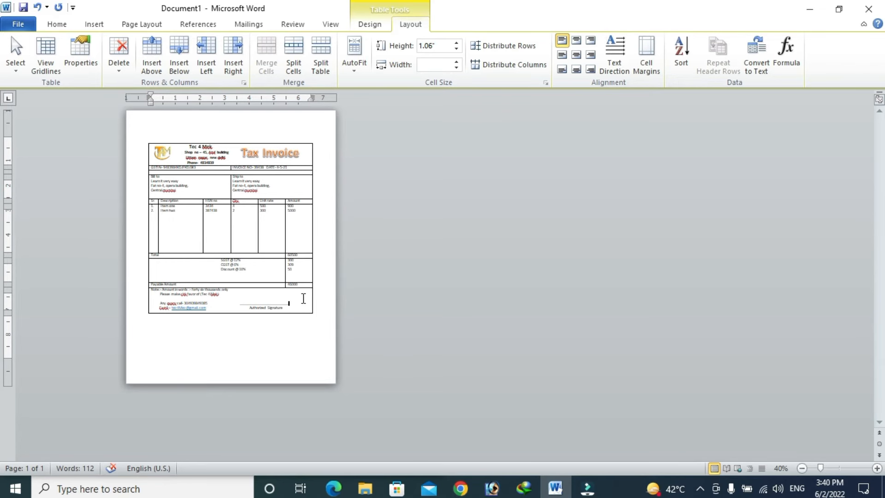
Step: Drag the table's bottom edge down, then pull it back up slightly so the invoice stays on one page
click(304, 298)
click(308, 327)
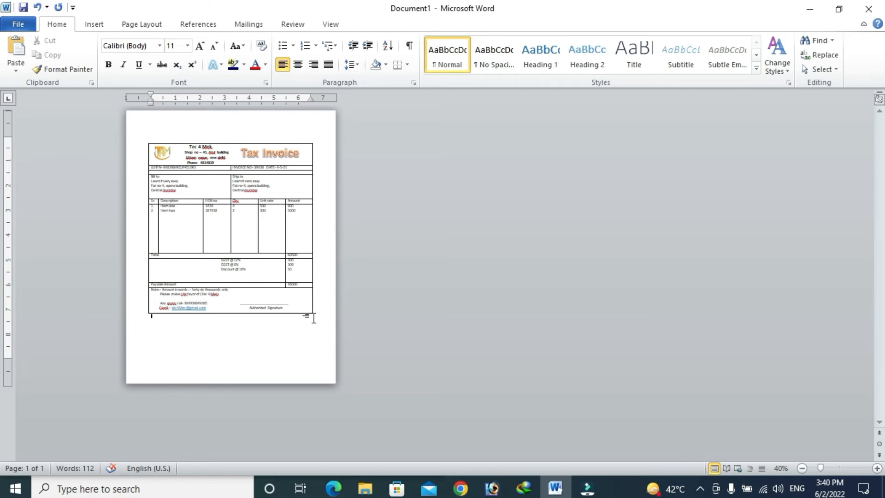
click(297, 300)
click(160, 152)
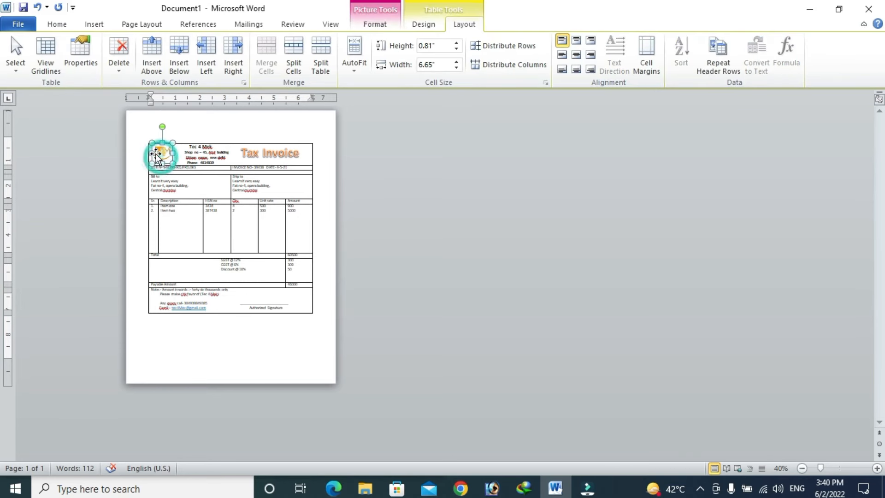
click(179, 187)
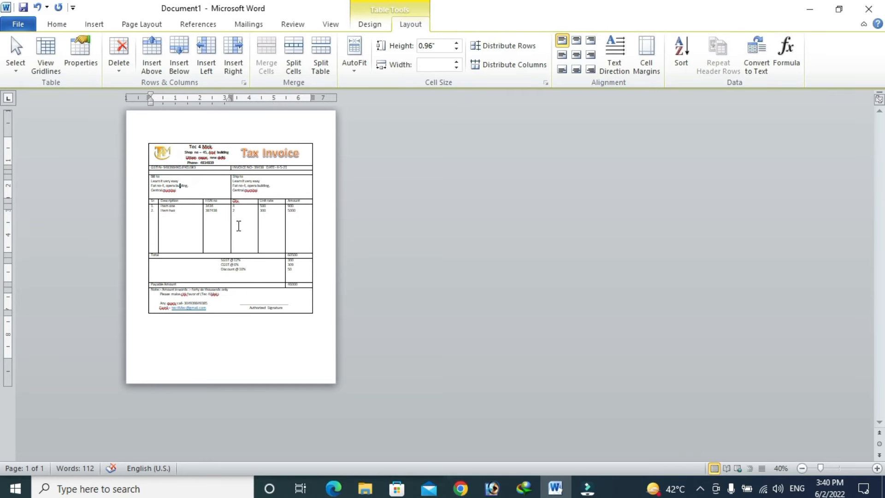
click(877, 469)
click(270, 384)
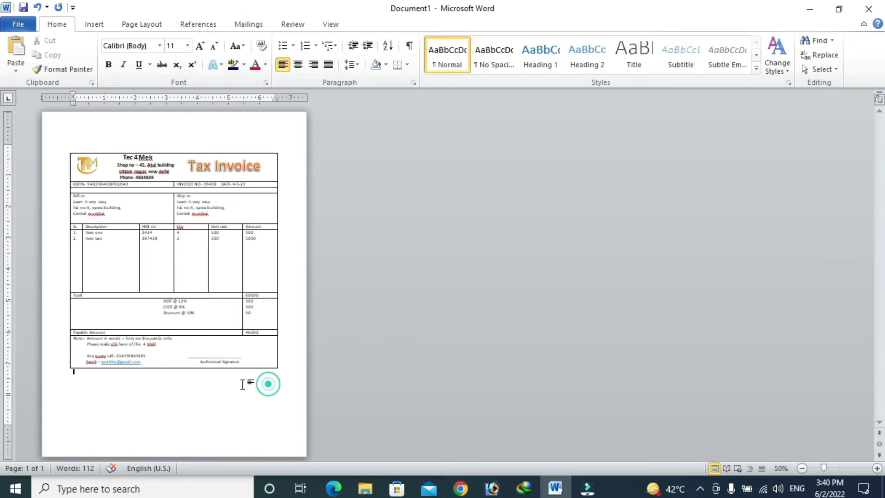
click(257, 356)
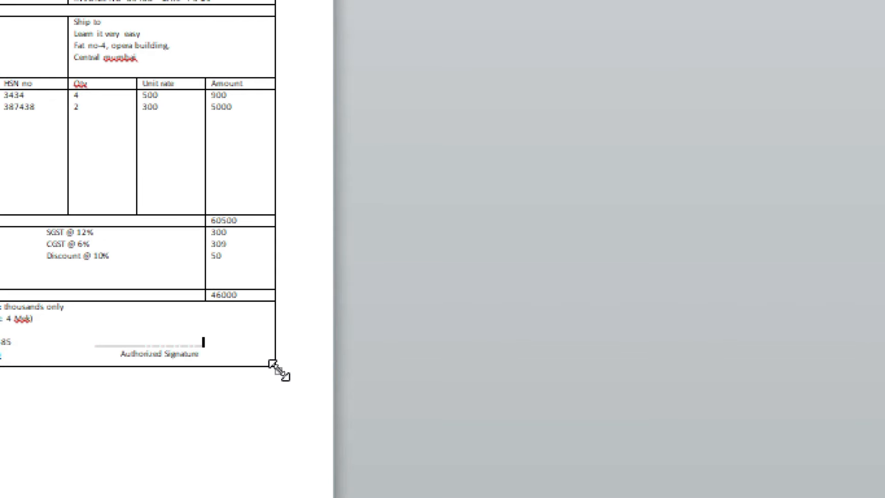
drag(279, 370, 276, 433)
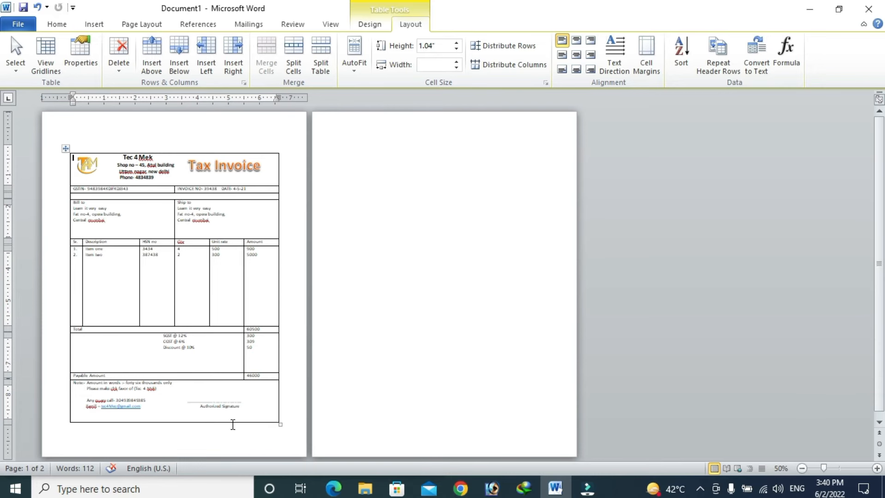
drag(279, 424, 279, 406)
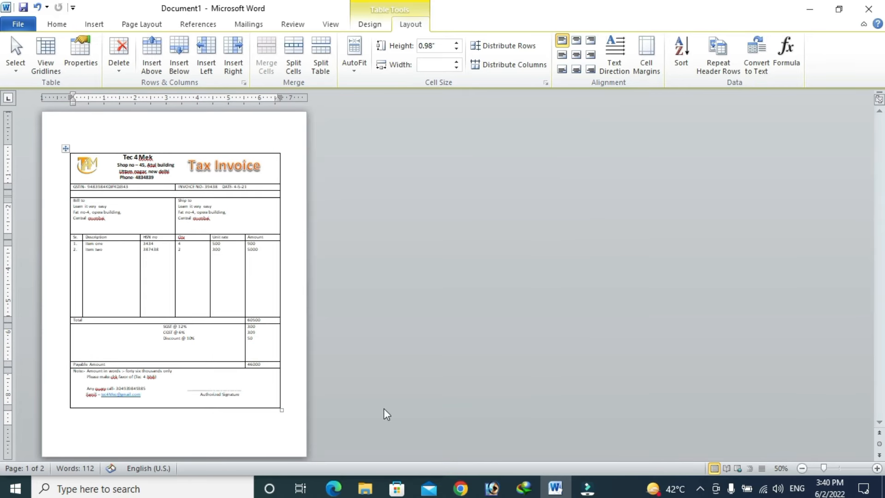
click(877, 468)
click(877, 468)
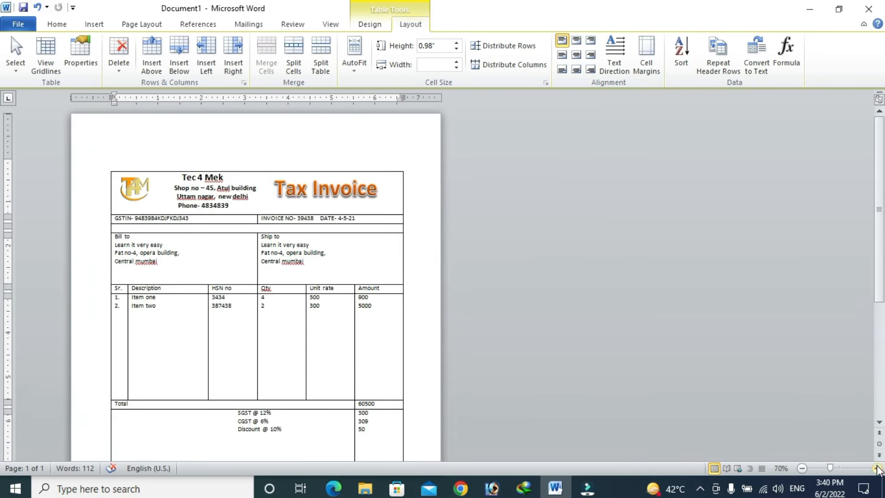
Step: Increase the font size of the 'Tec 4 Mek' company name by one step
click(877, 468)
click(877, 468)
scroll(379, 210, down, 3)
scroll(379, 210, up, 3)
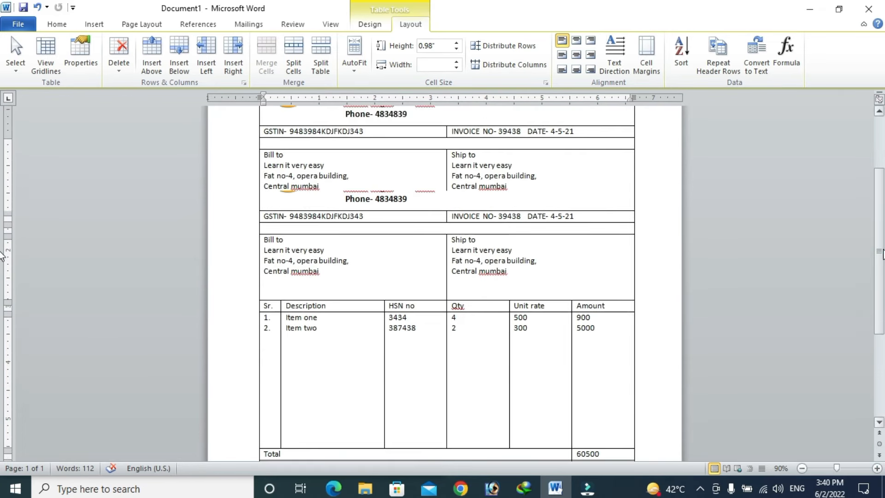
mouse_move(350, 196)
mouse_down()
mouse_move(409, 198)
mouse_move(352, 198)
mouse_up()
click(406, 198)
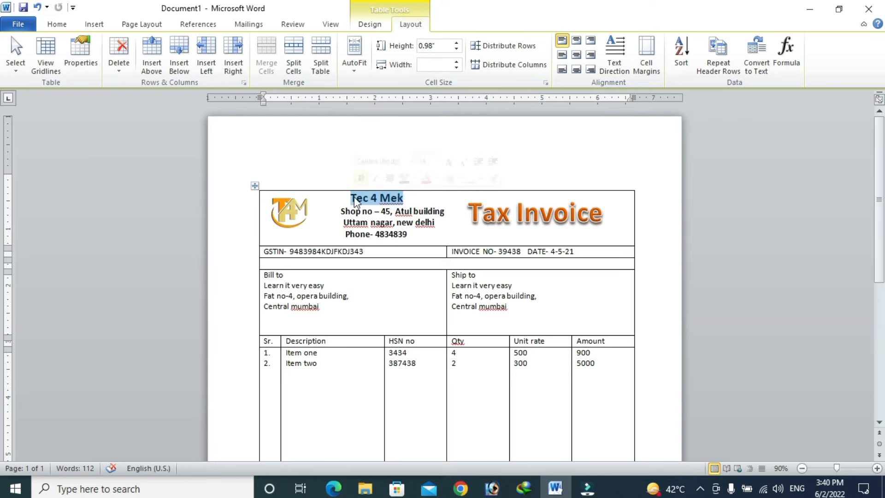
key(ctrl+shift+period)
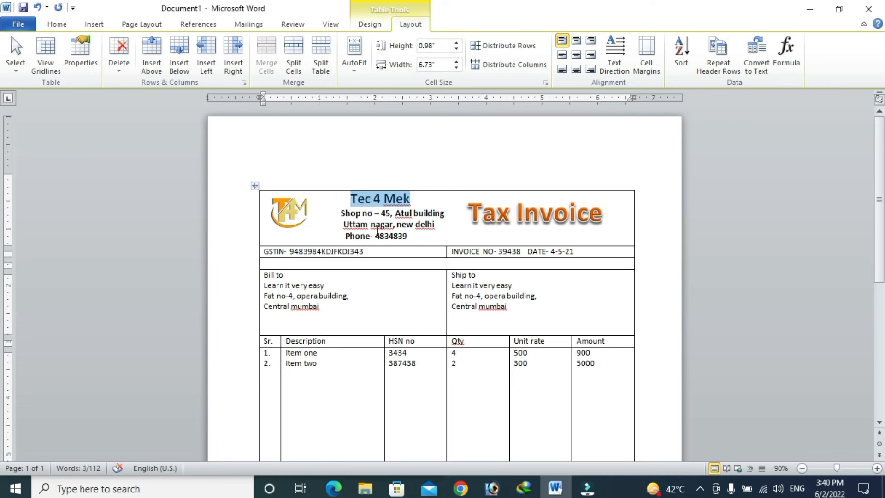
click(338, 208)
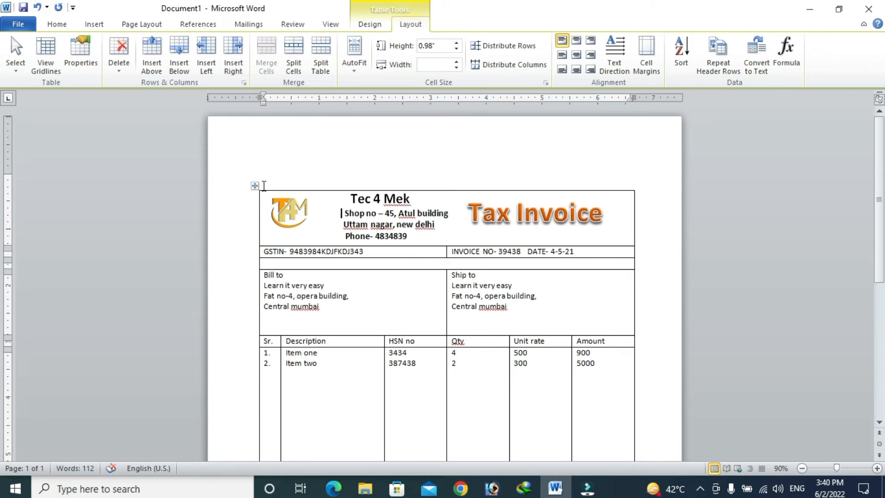
Step: Select the invoice table and bring up the Table Design border options
click(254, 186)
click(399, 237)
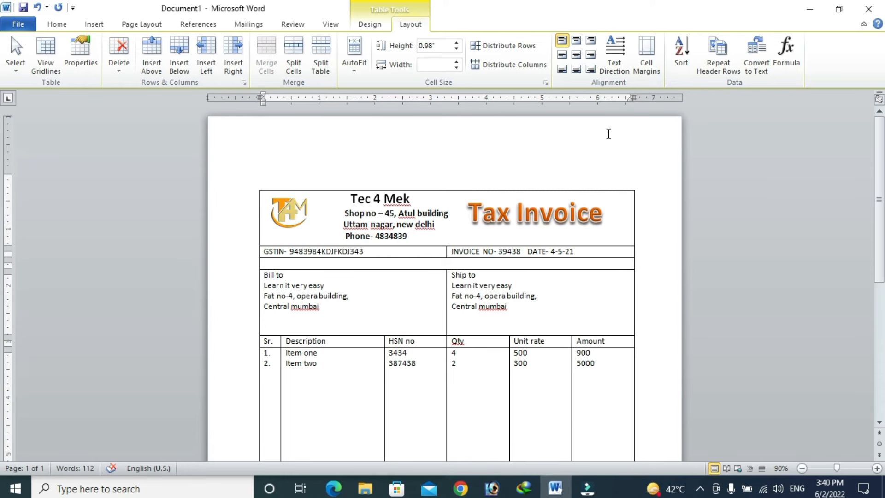
click(378, 23)
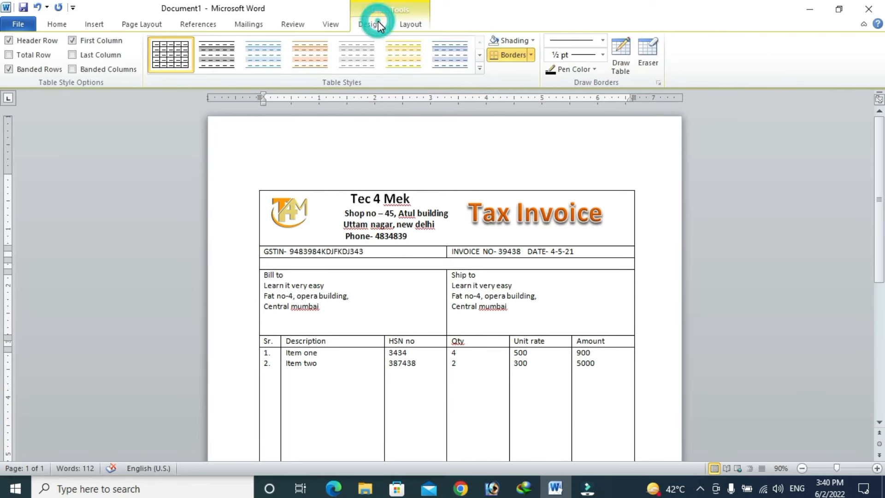
Step: Apply Outside Borders and set a thick 3 pt border line style, undoing the trial header-row outline
click(531, 55)
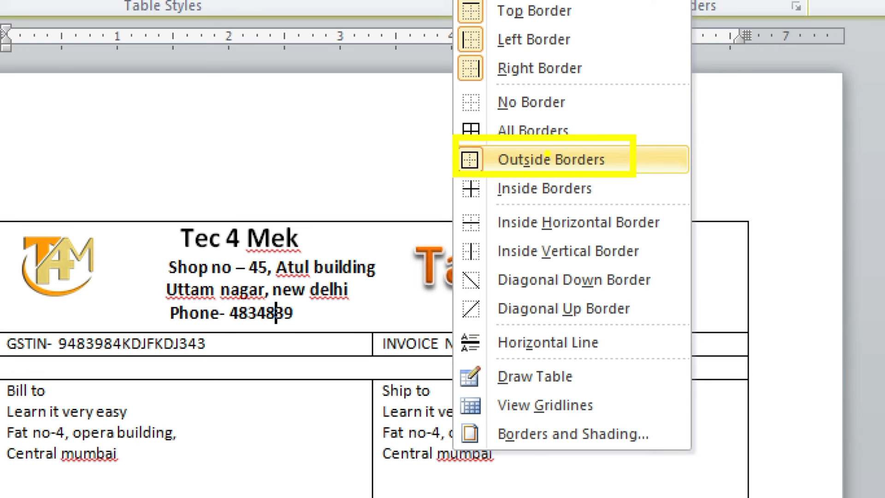
click(549, 159)
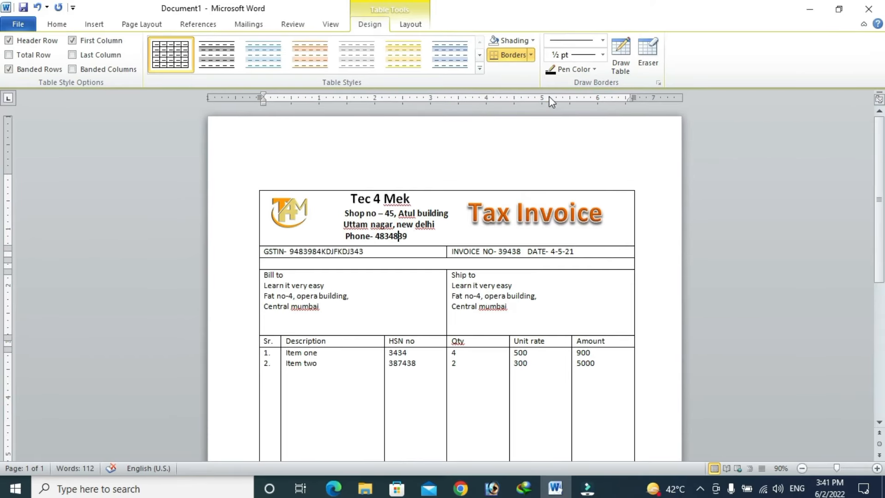
click(602, 40)
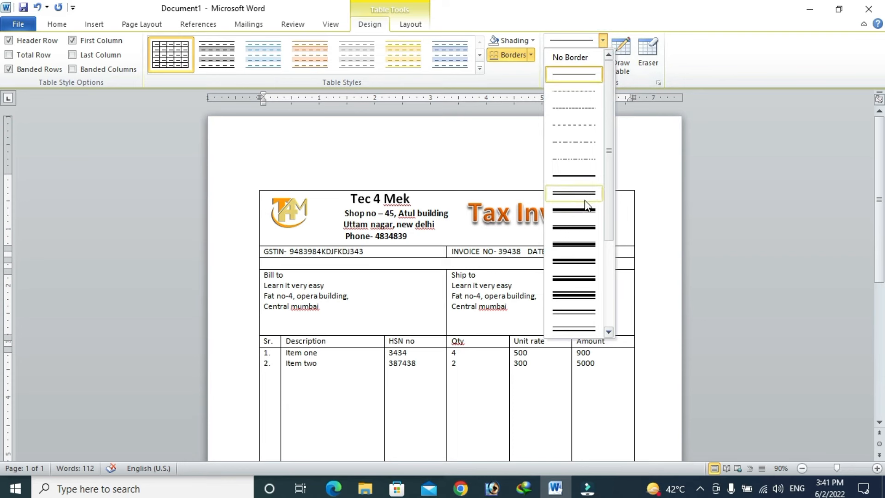
click(574, 209)
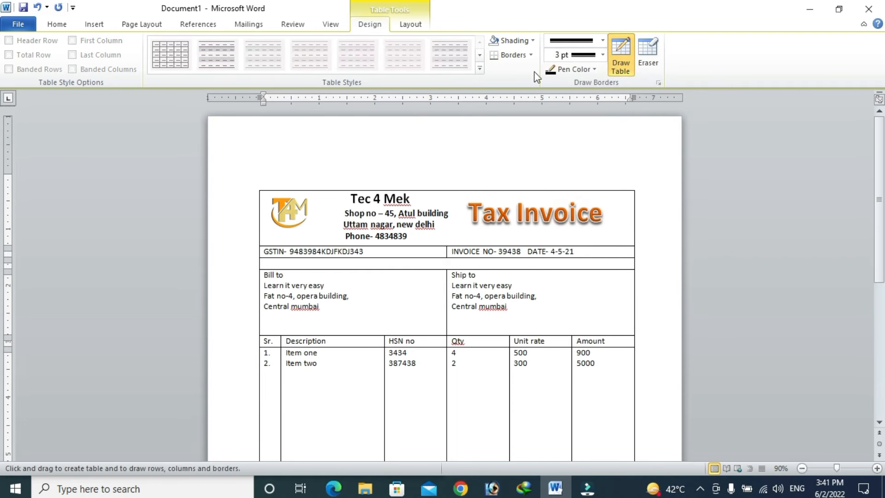
click(532, 55)
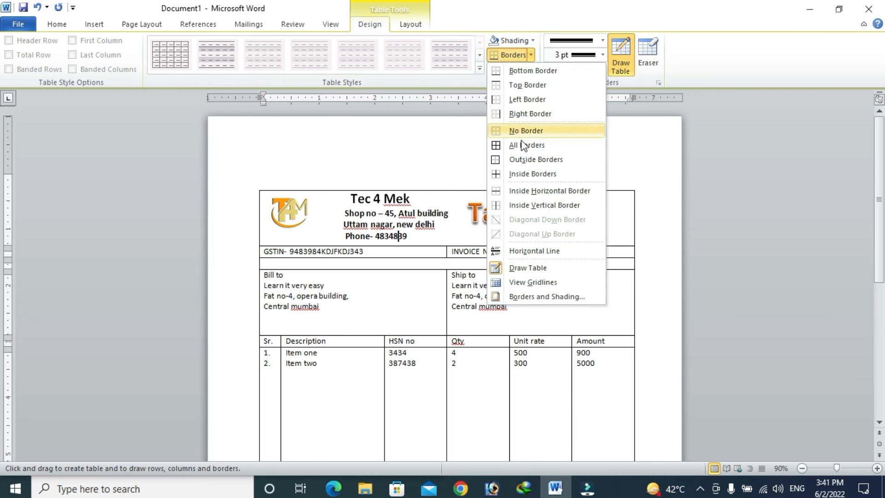
click(523, 160)
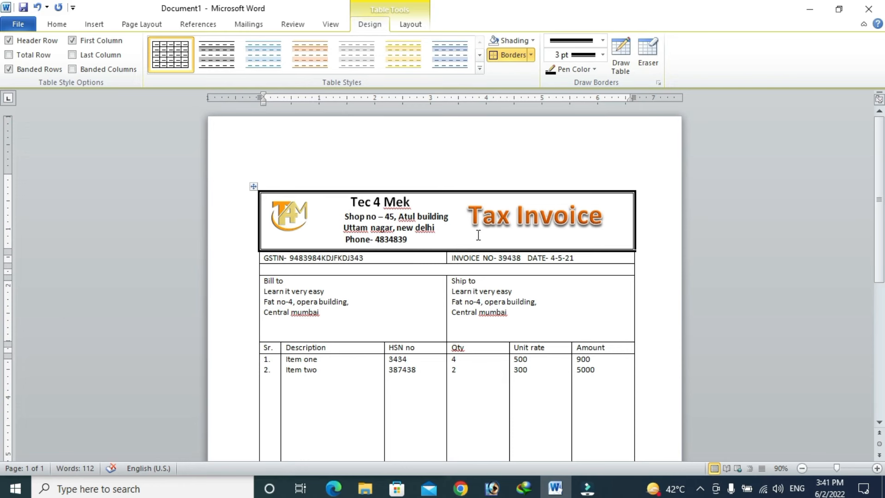
key(ctrl+z)
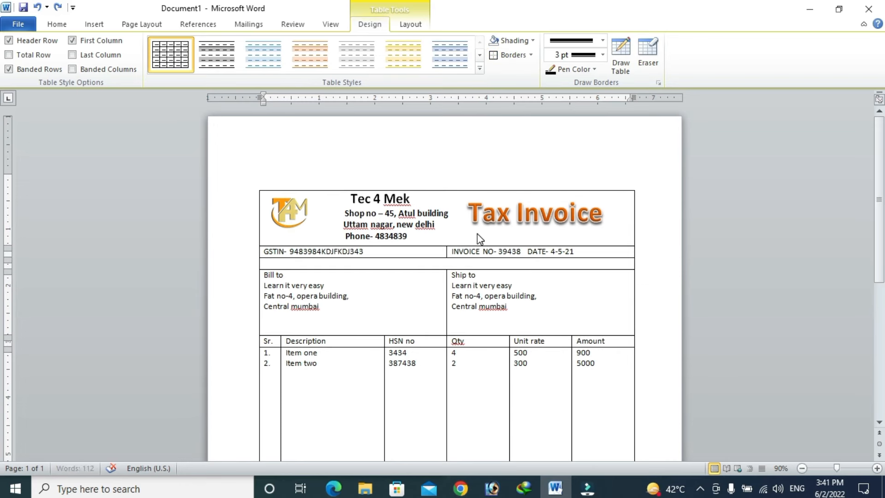